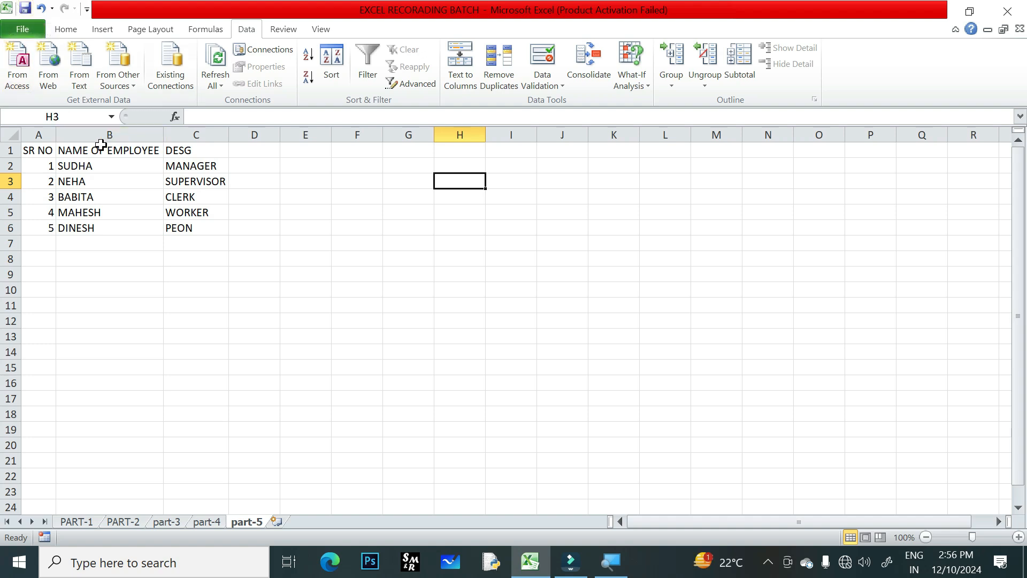
Insert two blank rows above the employee table's header row.
drag(88, 151, 82, 226)
drag(198, 150, 192, 225)
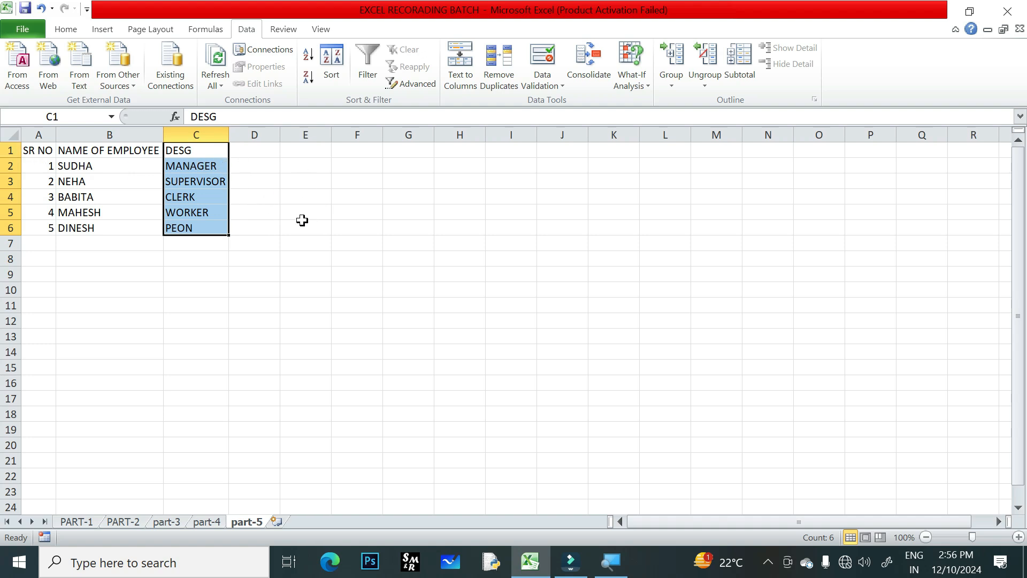
click(10, 150)
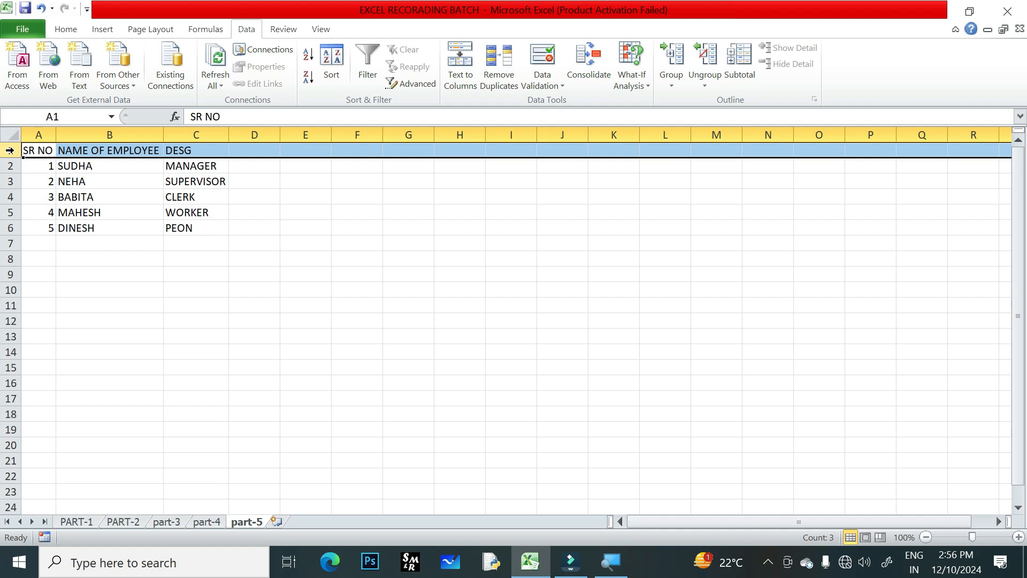
key(ctrl+shift+plus)
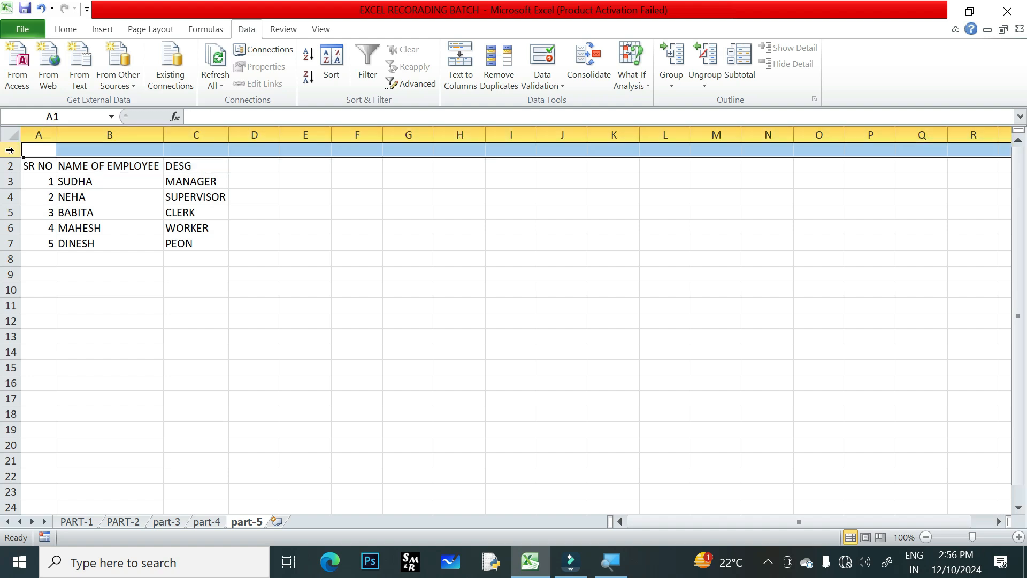
key(ctrl+shift+plus)
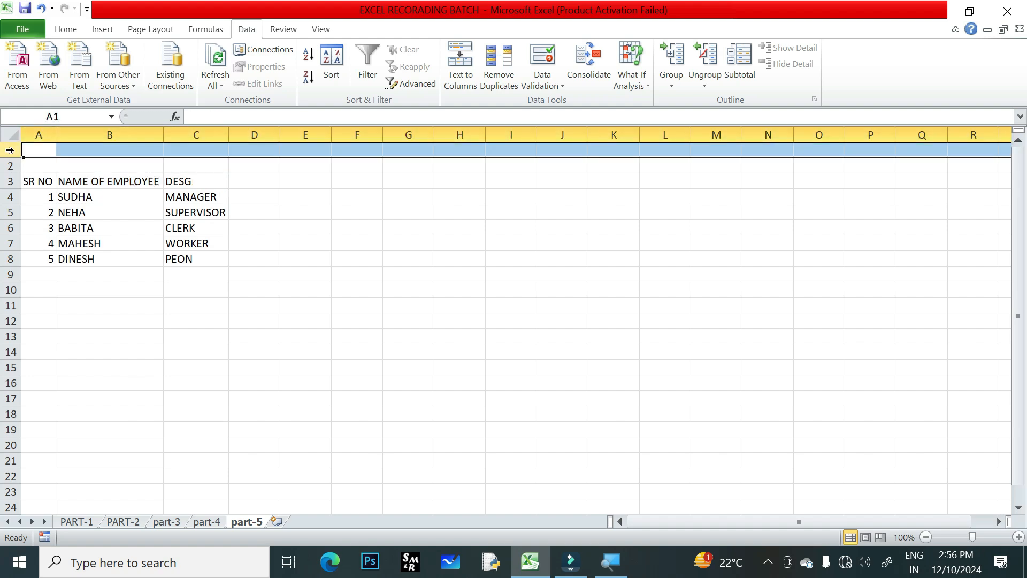
Enter the month DEC-2024 in cell B2 above the employee name header.
click(89, 164)
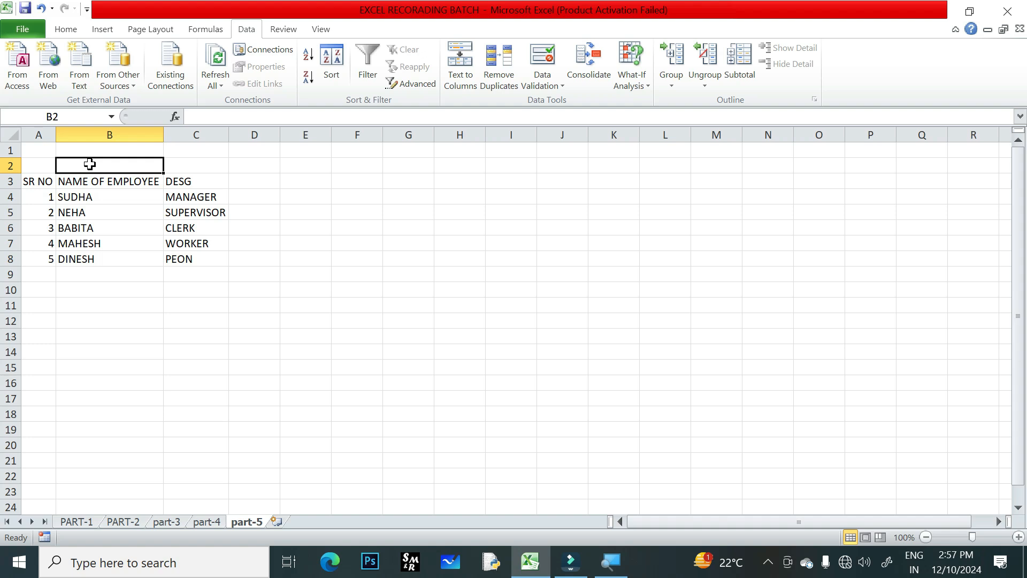
text(DEC-2024)
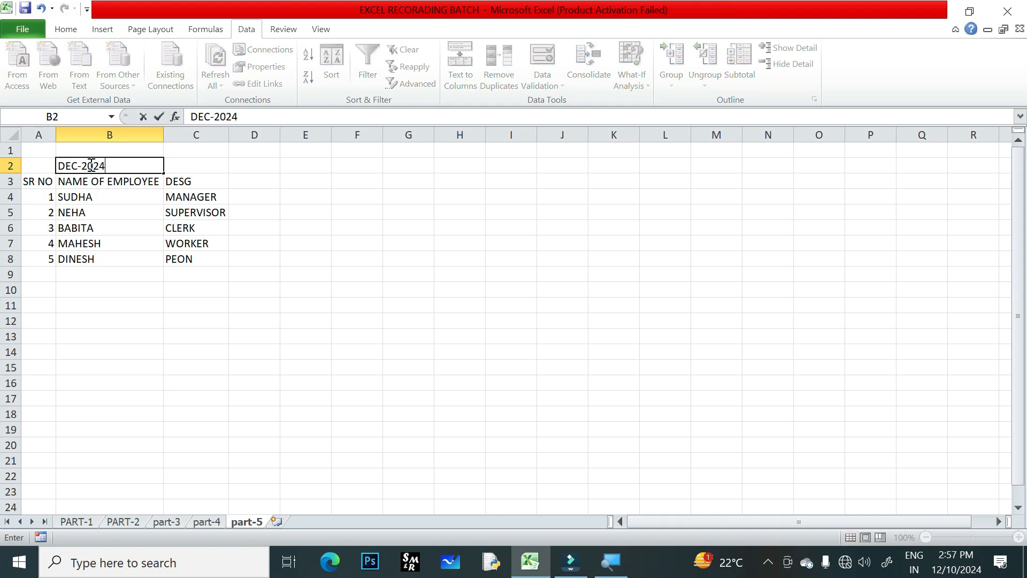
click(239, 194)
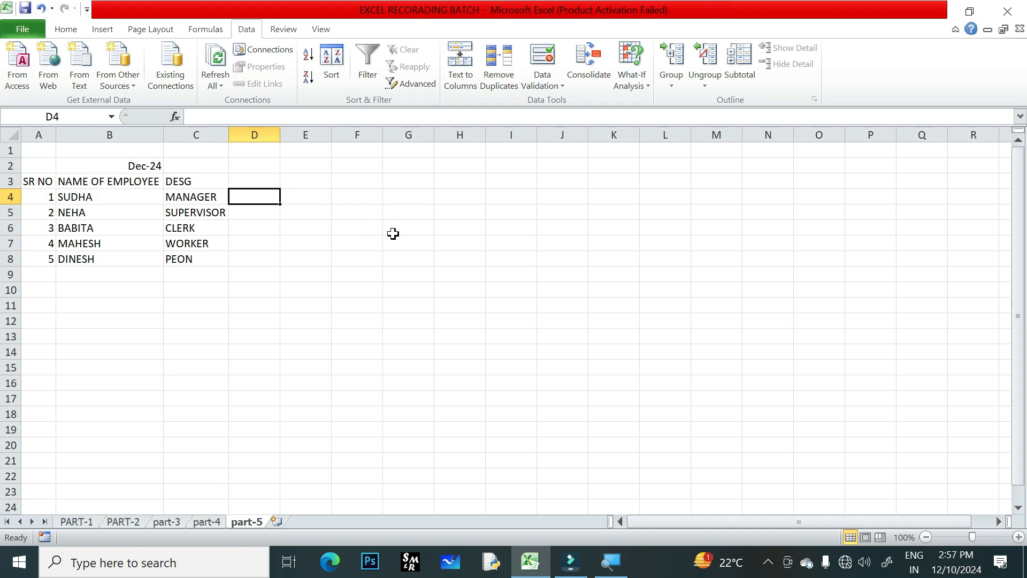
Enter the date 12/01/2024 in cell D3, beside the DESG header.
click(252, 168)
click(255, 186)
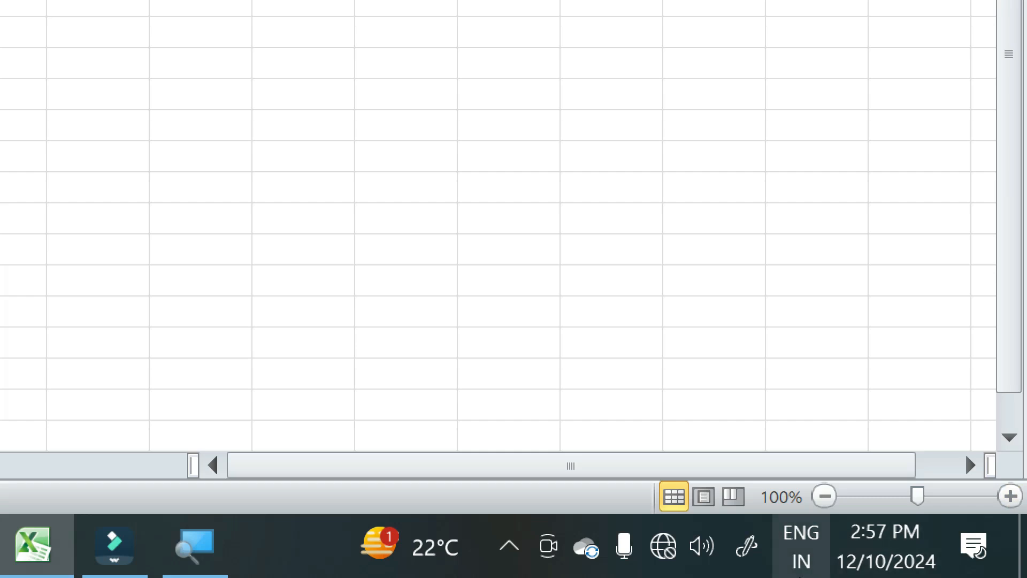
mouse_move(897, 575)
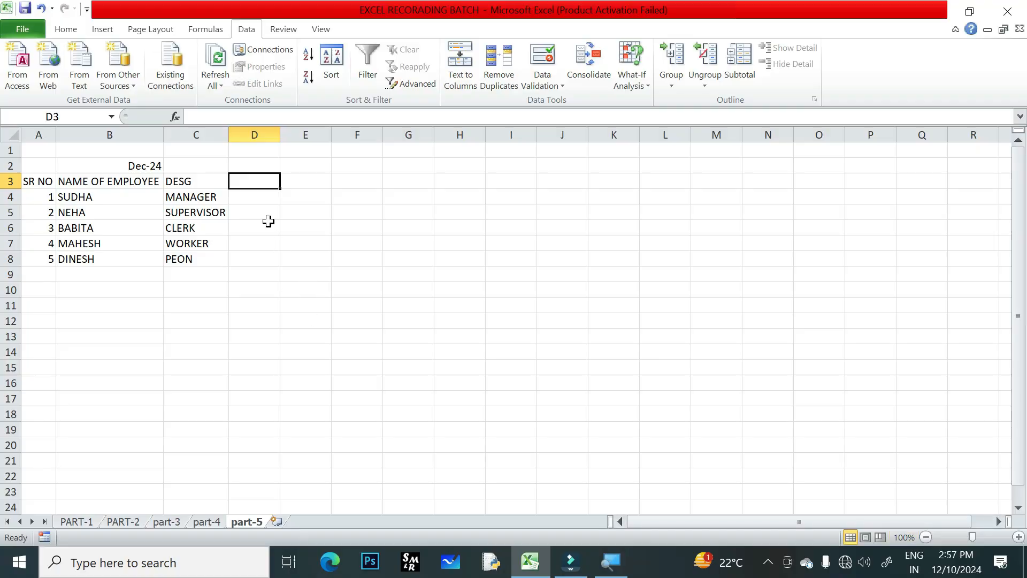
text(12)
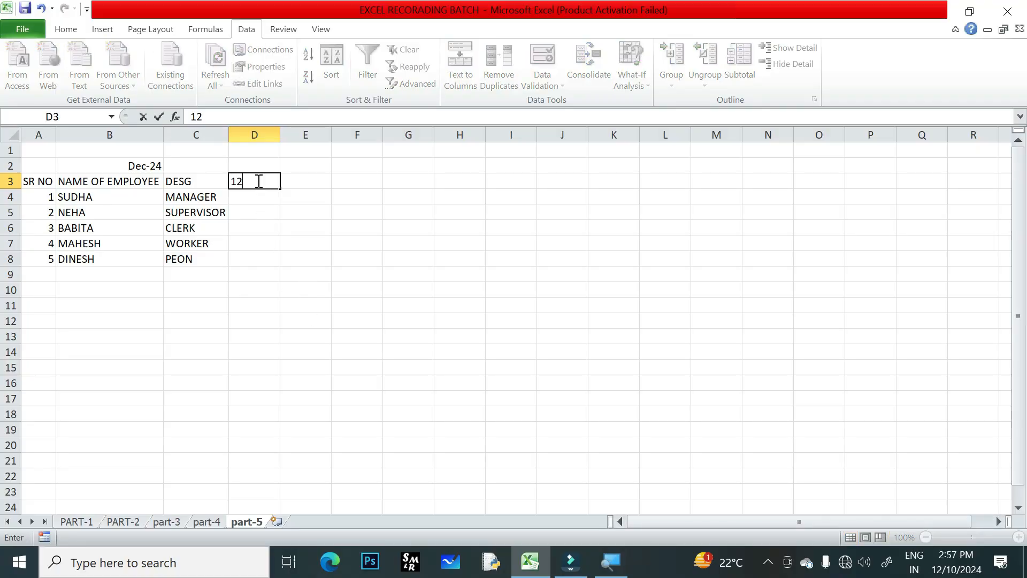
text(/01/2024)
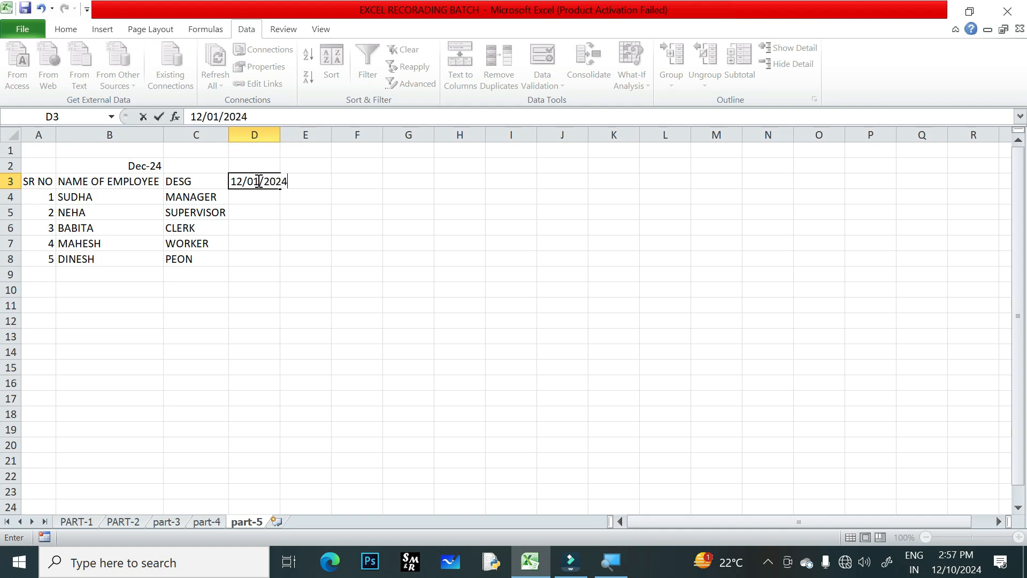
key(Return)
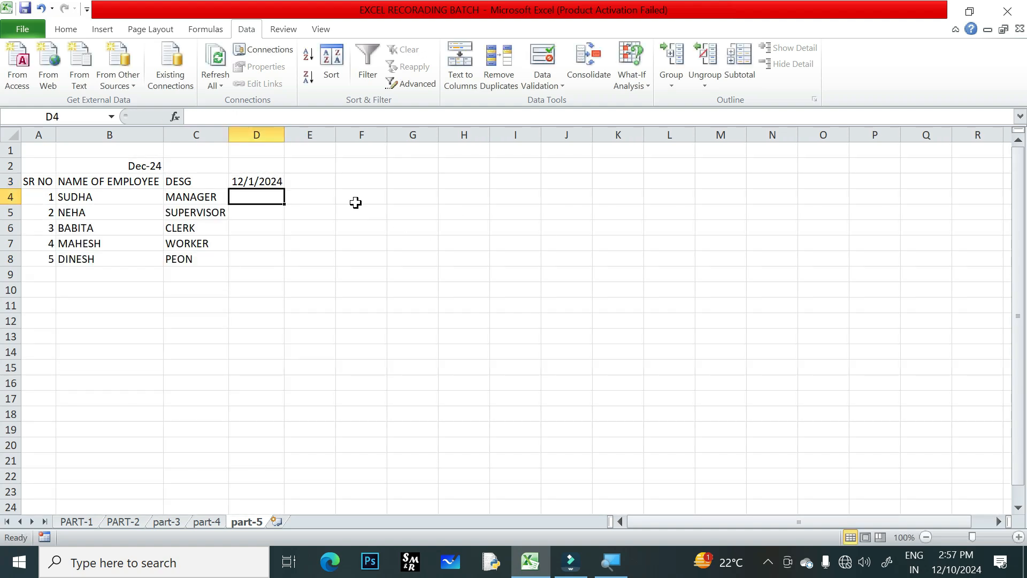
Apply the custom number format DD to the date in D3 so only the day shows.
click(257, 180)
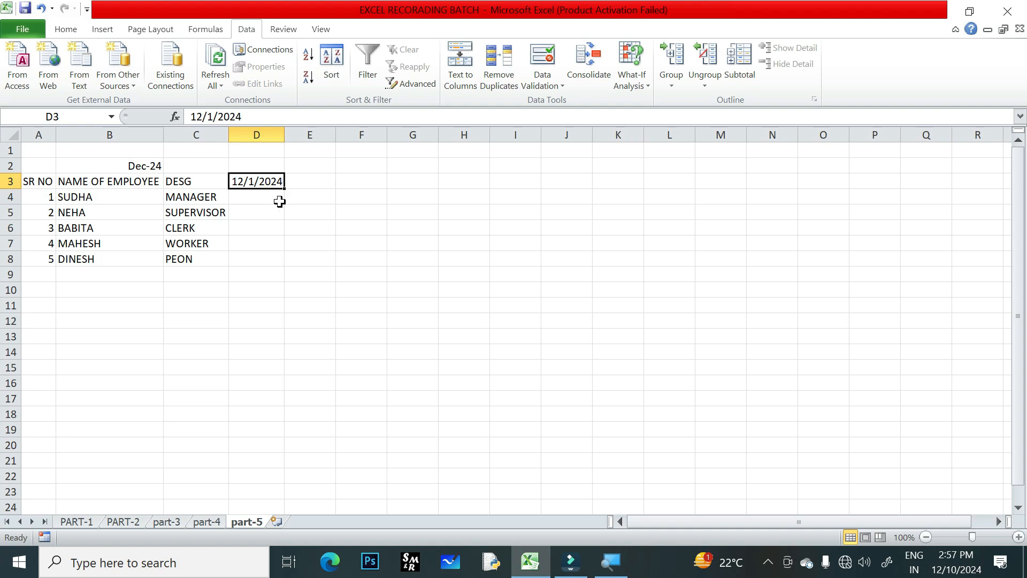
click(72, 33)
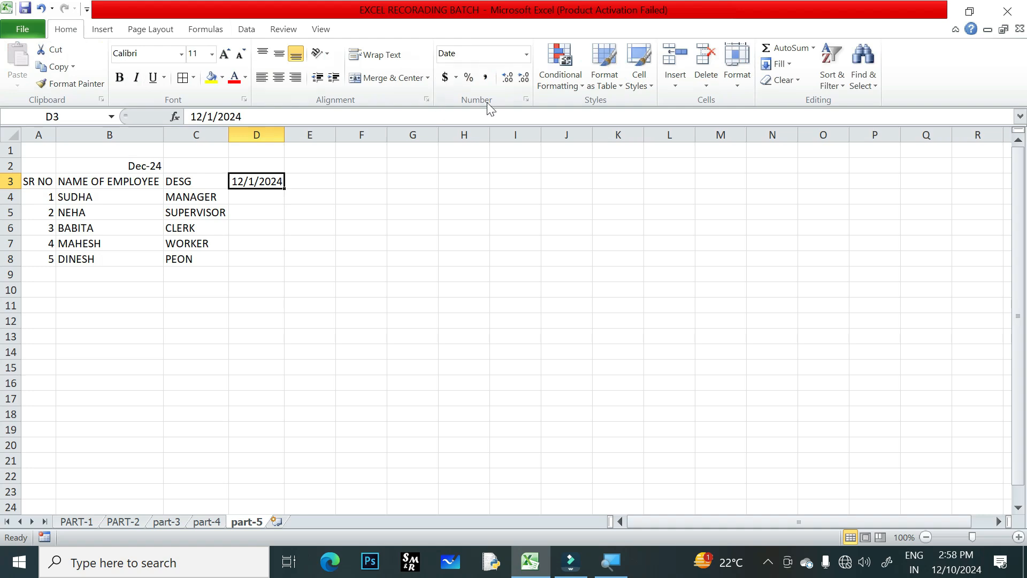
click(527, 100)
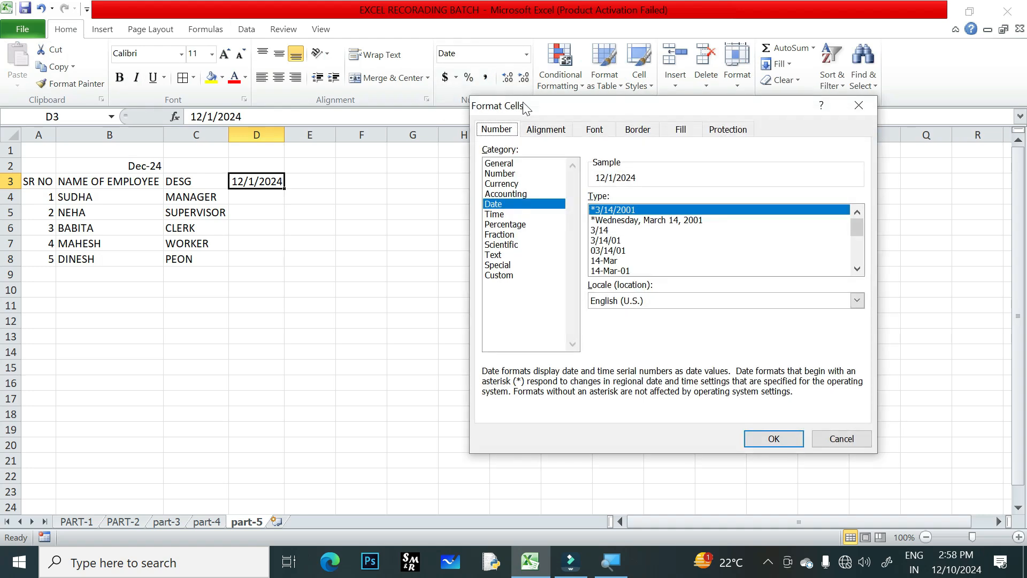
click(503, 276)
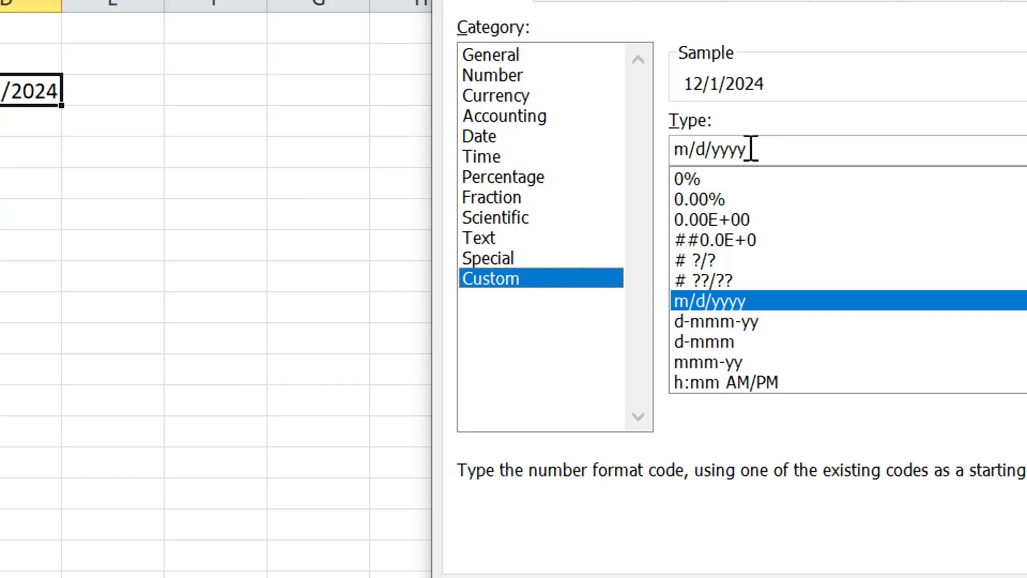
drag(753, 151, 639, 172)
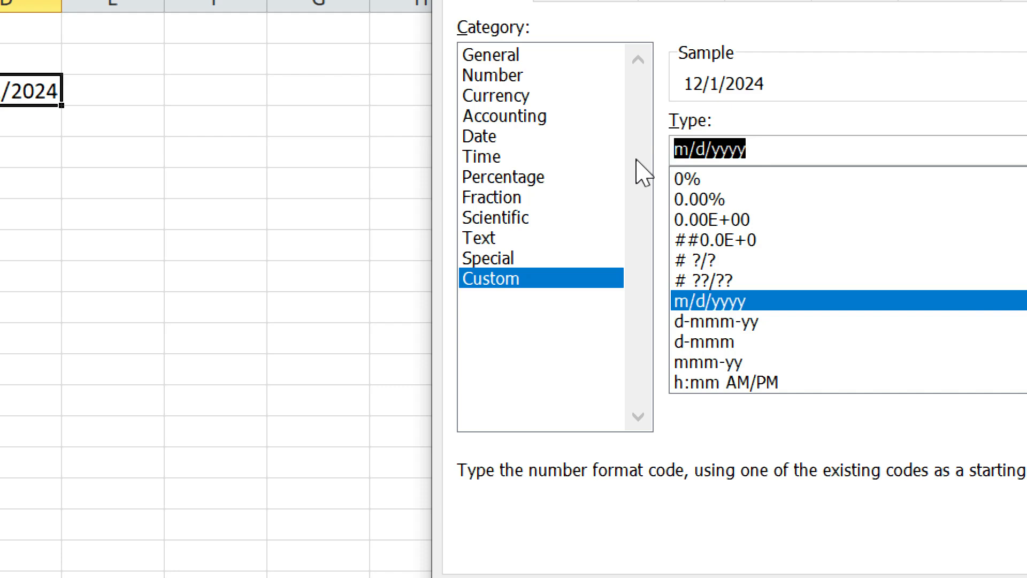
text(DD)
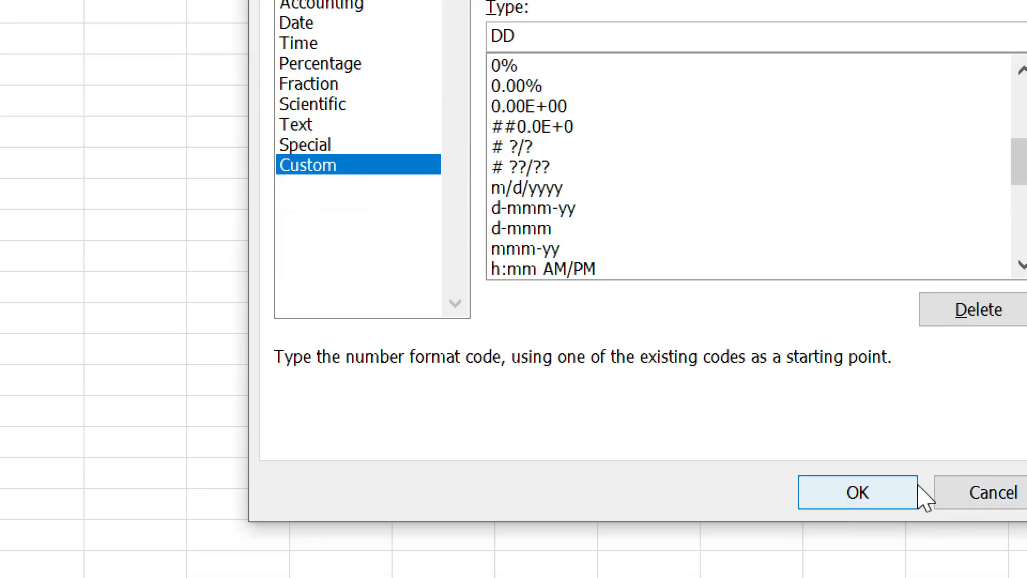
click(891, 491)
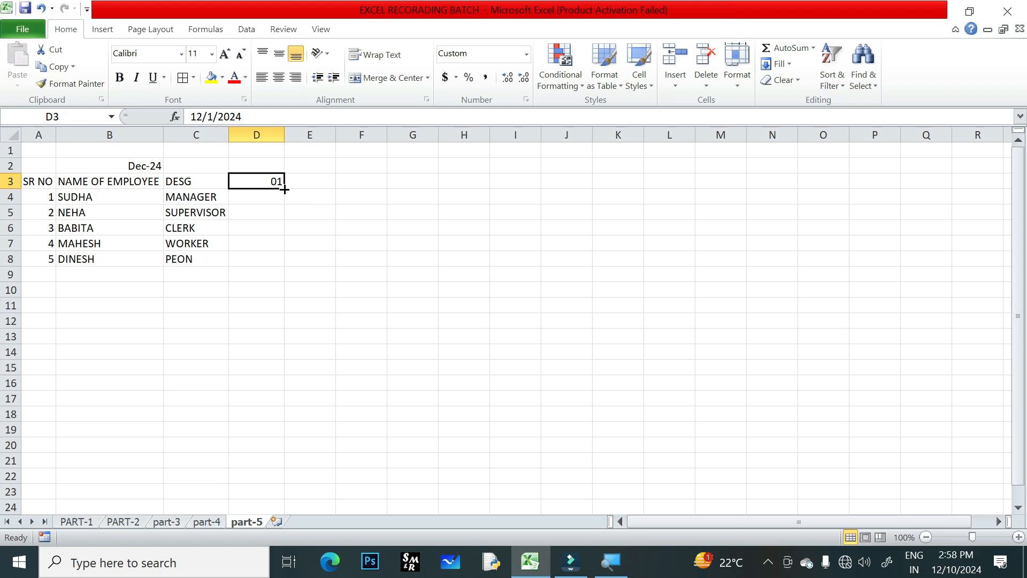
Fill the date series from D3 across to AG3 and autofit the widths of those columns.
drag(284, 189, 791, 187)
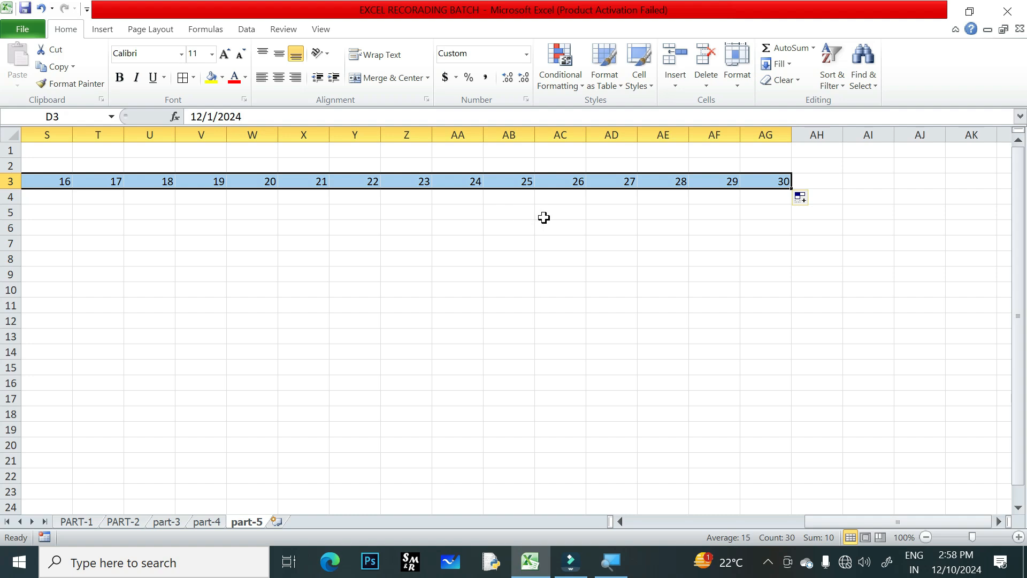
key(alt+h)
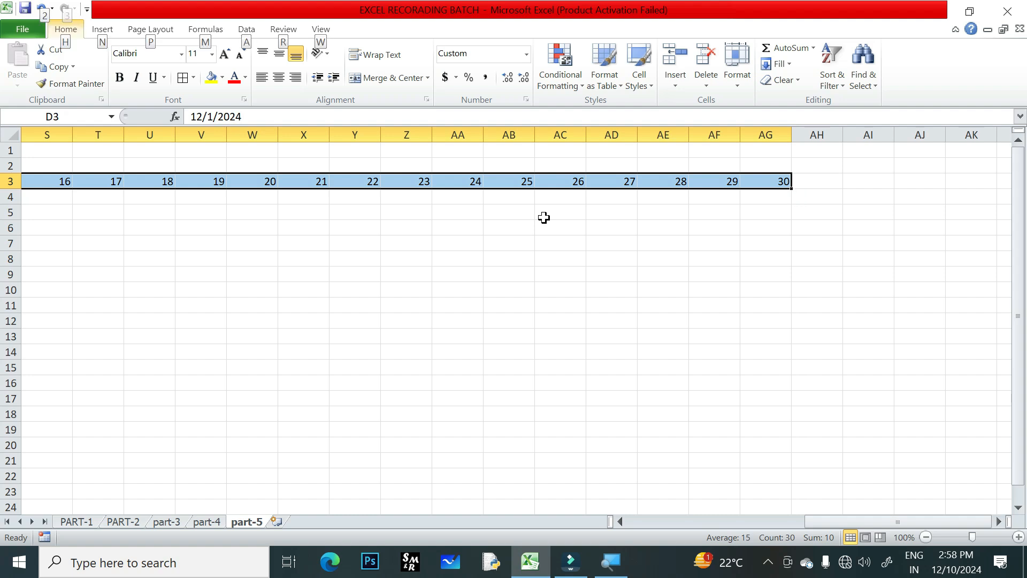
key(o)
key(i)
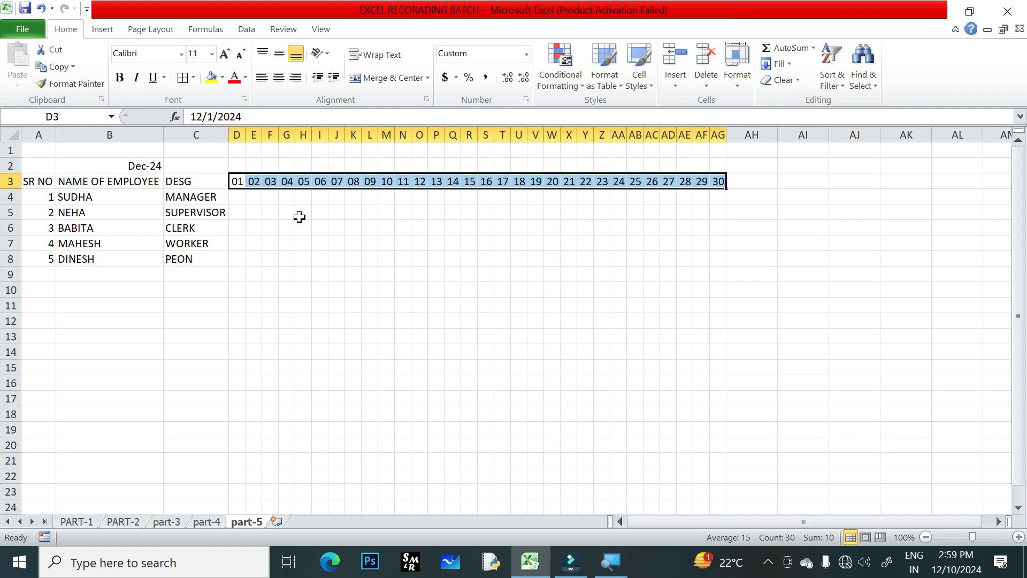
Enter the formula =TEXT(D3,"DDDD") in D2 to give the weekday name of the first date.
click(237, 183)
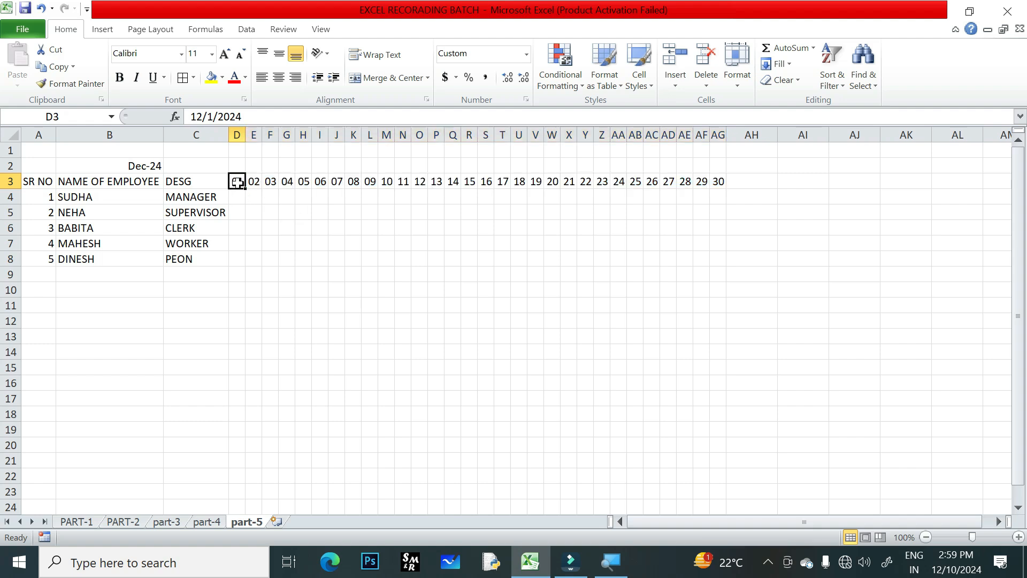
click(238, 166)
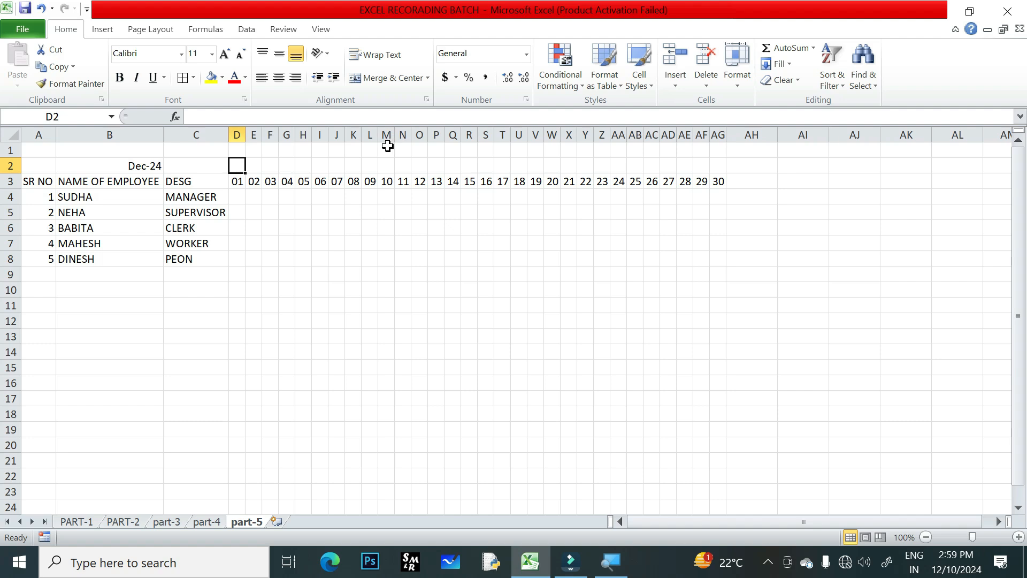
text(==TEXT)
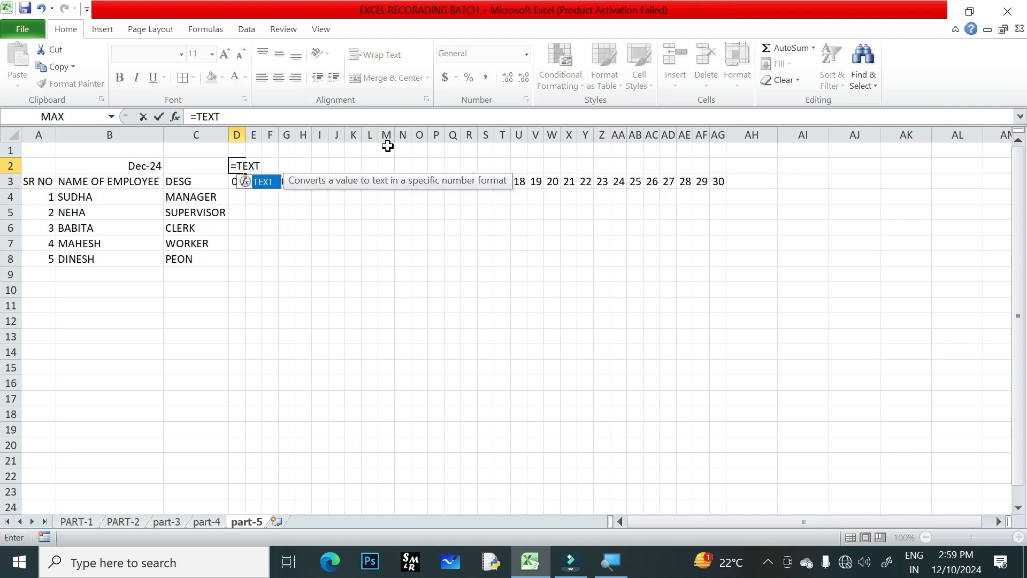
text(()
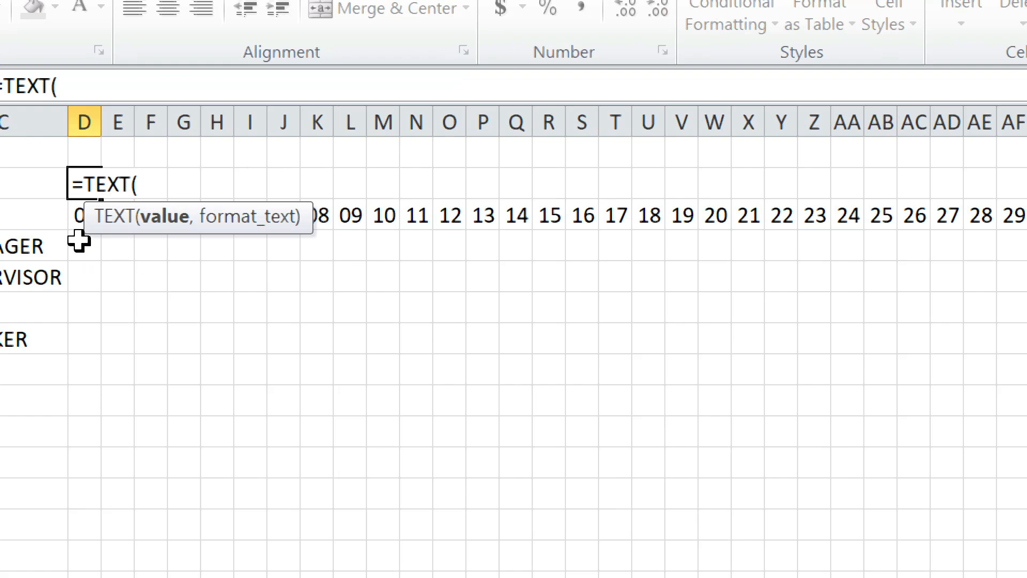
click(73, 216)
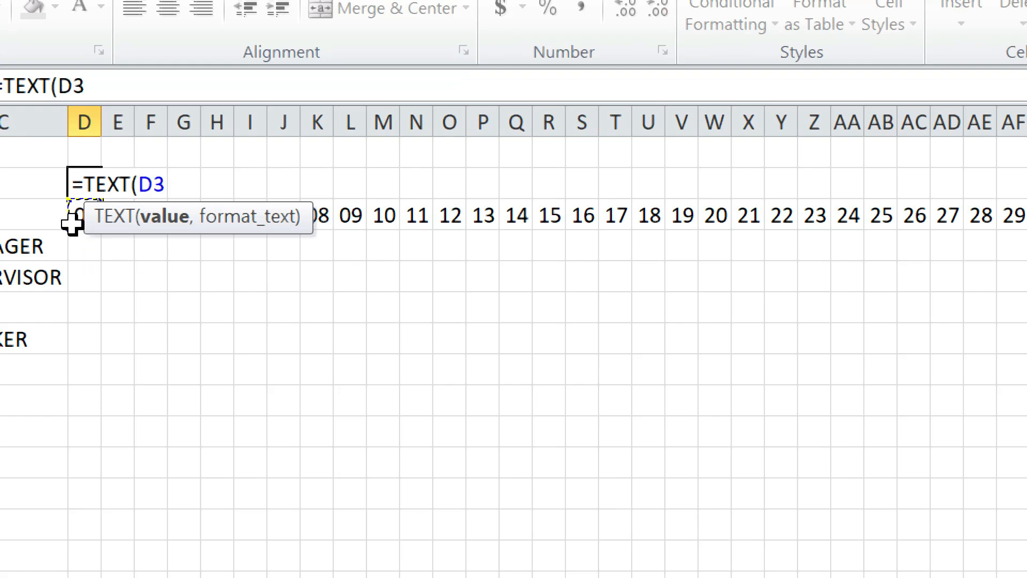
text(,)
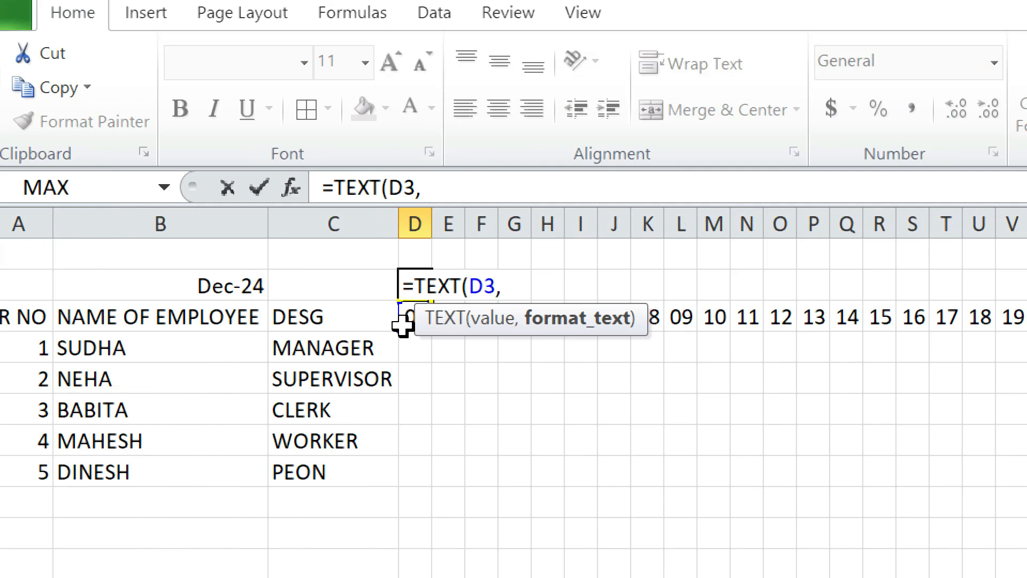
text(")
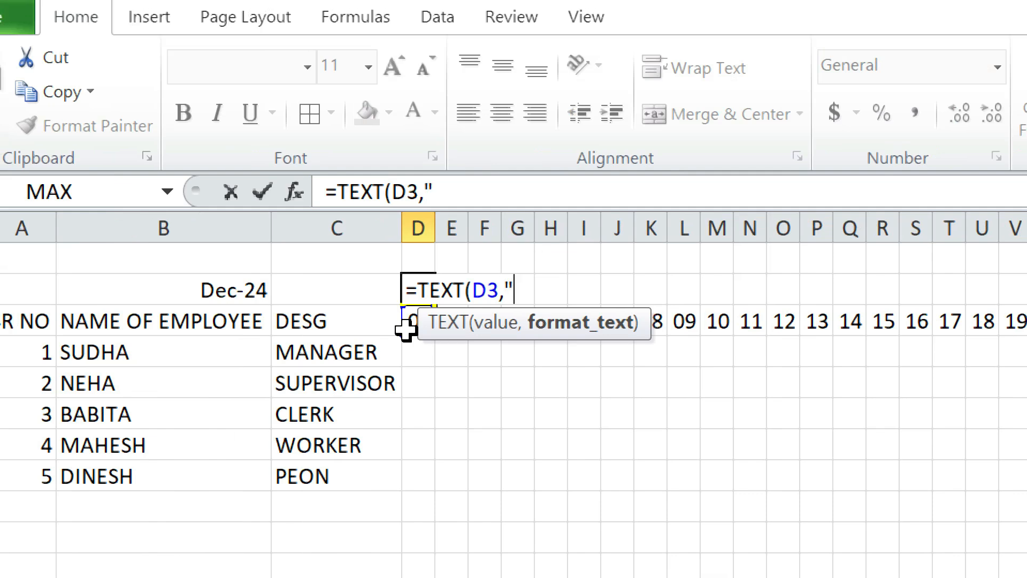
text(DDD)
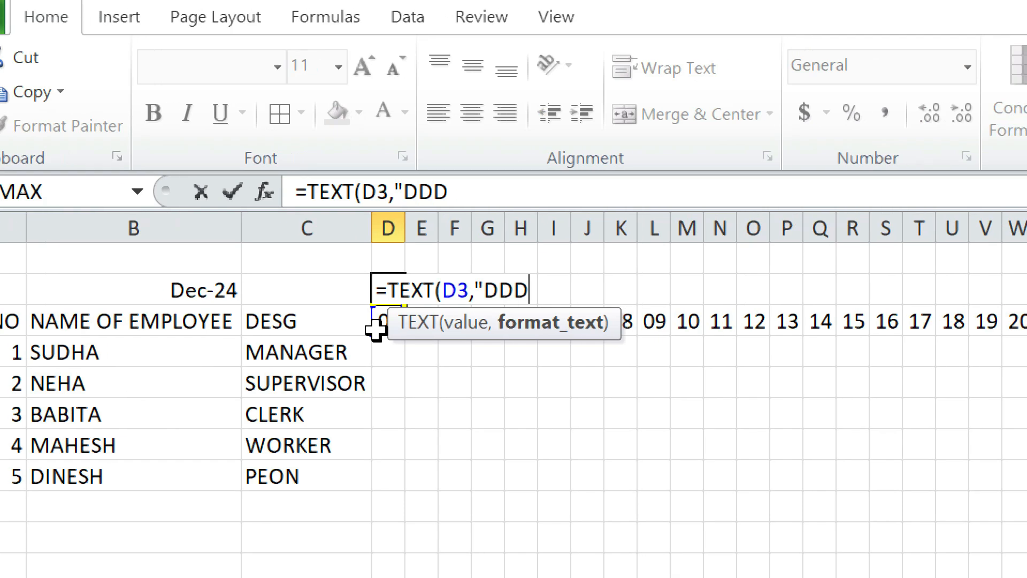
text(D)
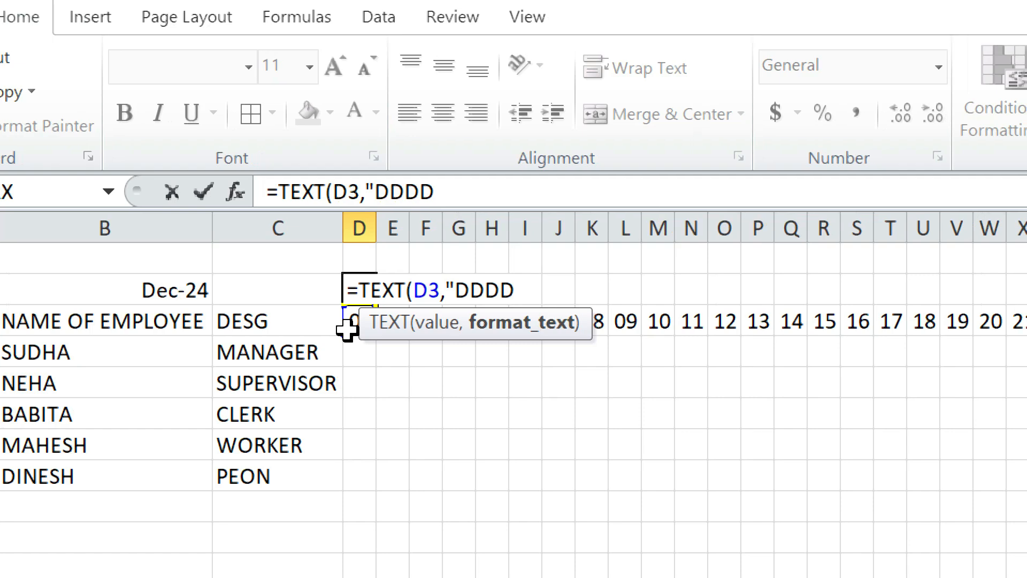
text(")
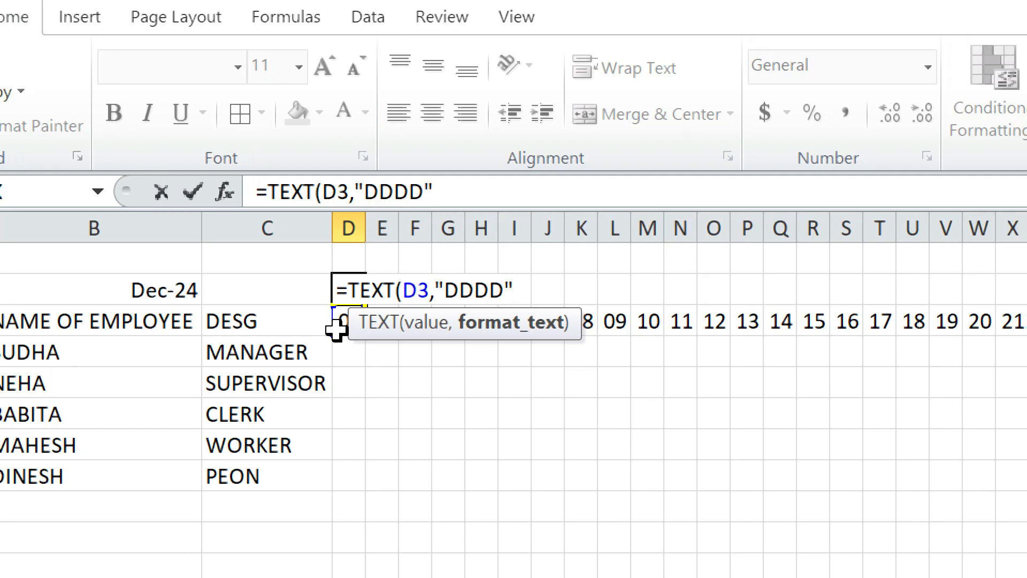
key(Return)
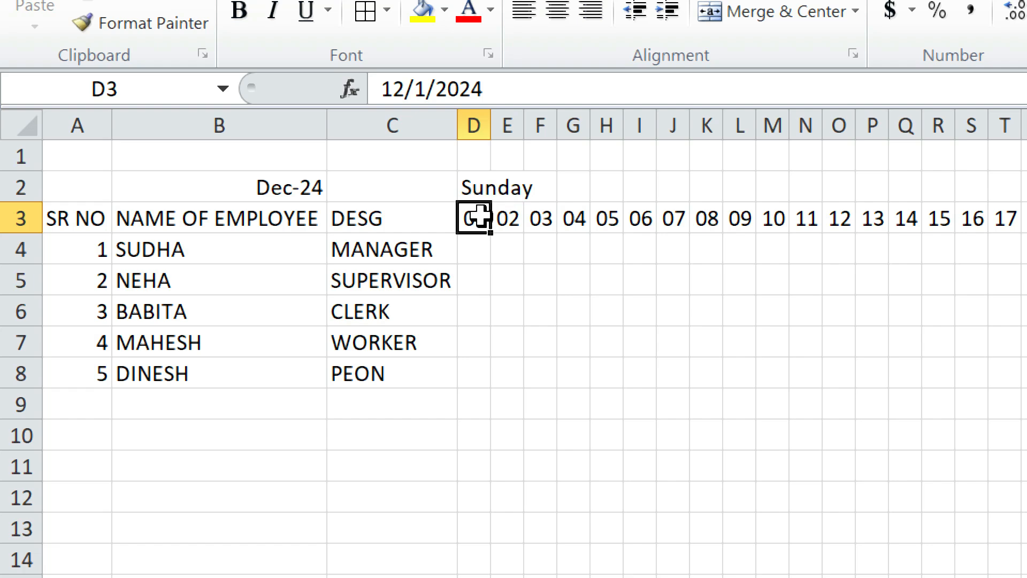
Change the formula in D2 to =TEXT(D3,"DDD") for an abbreviated weekday name.
click(478, 186)
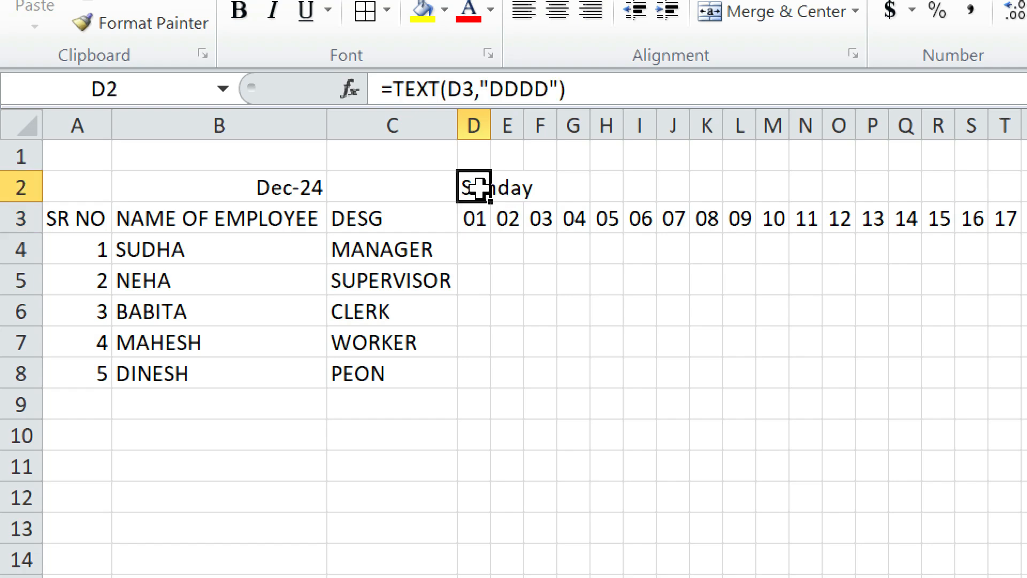
double_click(478, 187)
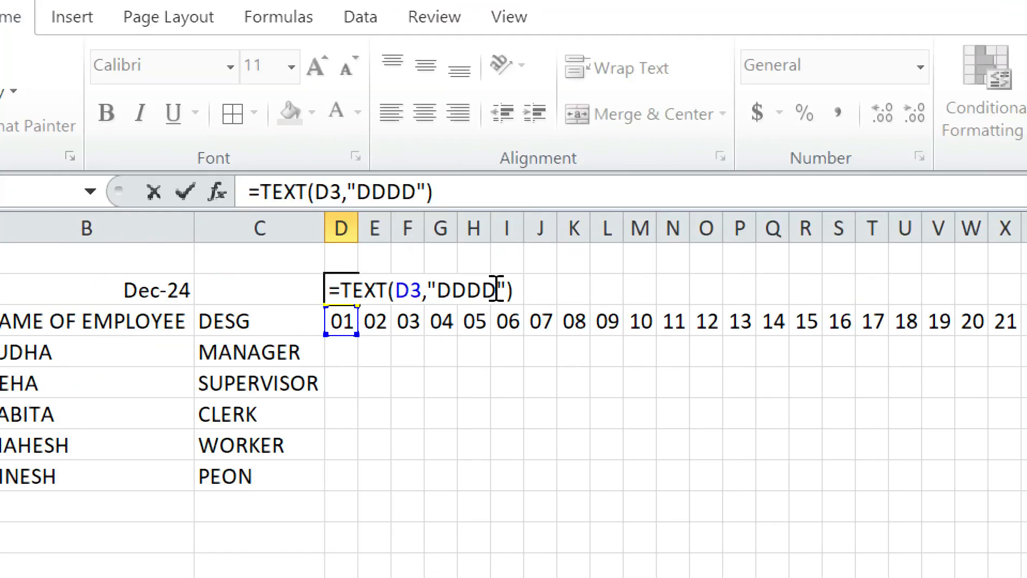
click(496, 290)
key(BackSpace)
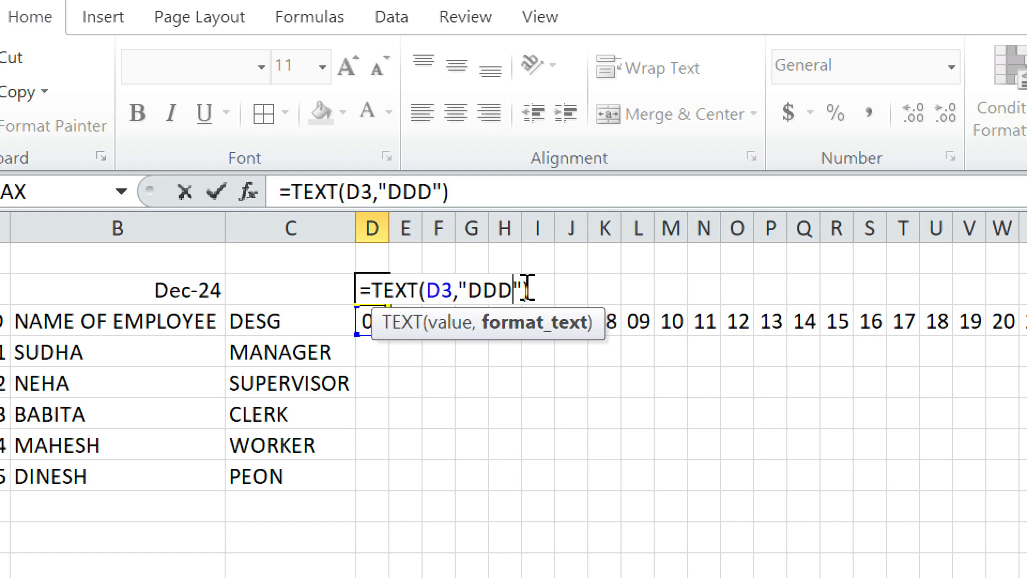
key(Return)
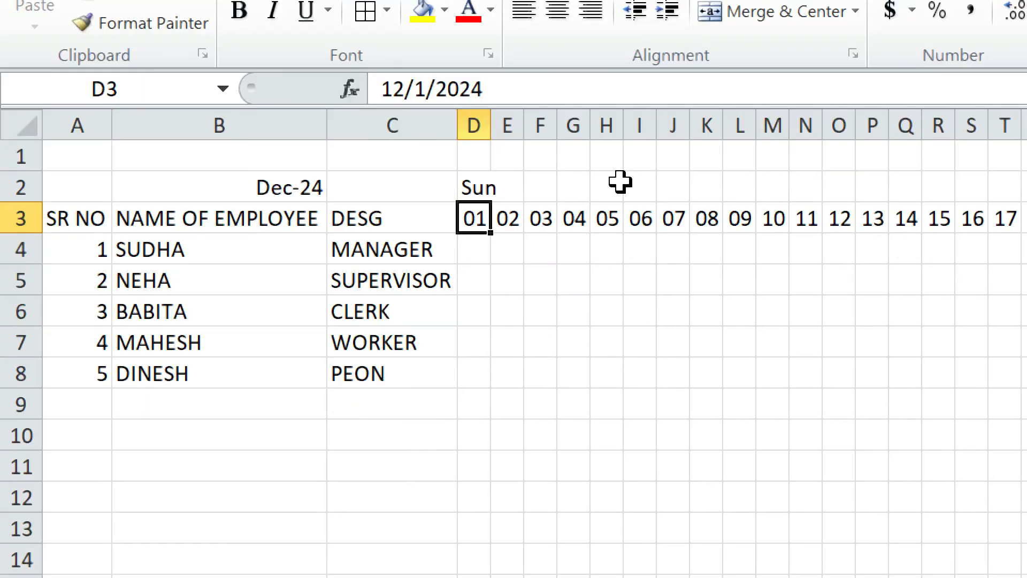
Rotate the weekday text in D2 up and fill its formula across row 2 to AG2.
click(481, 188)
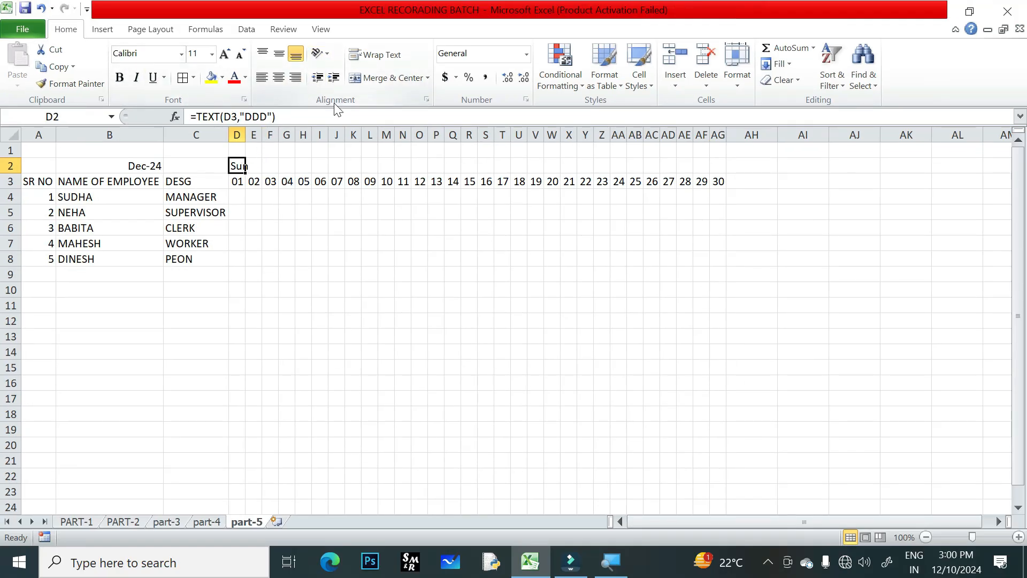
click(327, 56)
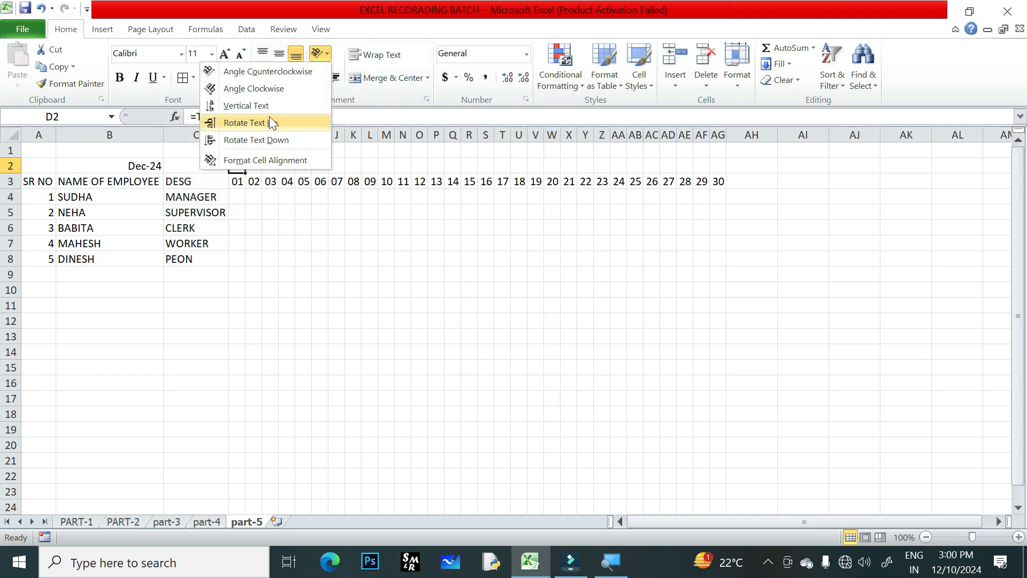
click(266, 124)
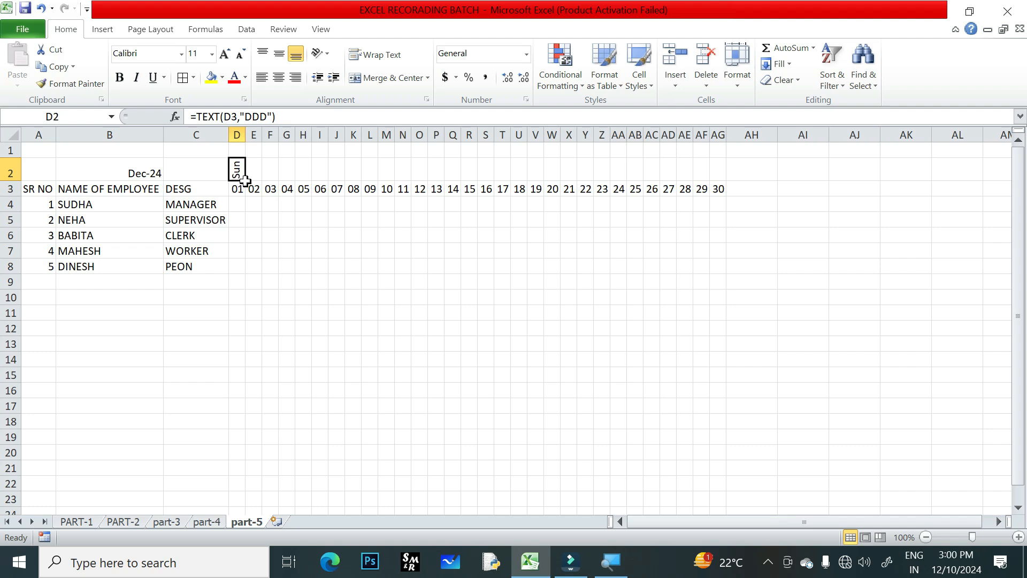
drag(245, 181, 709, 174)
drag(723, 173, 719, 173)
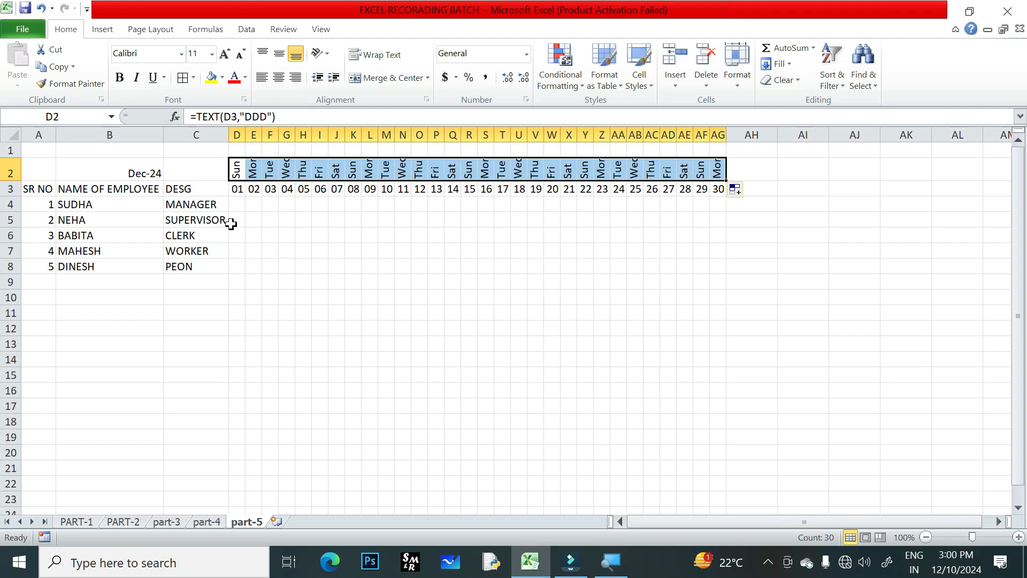
click(236, 203)
click(239, 219)
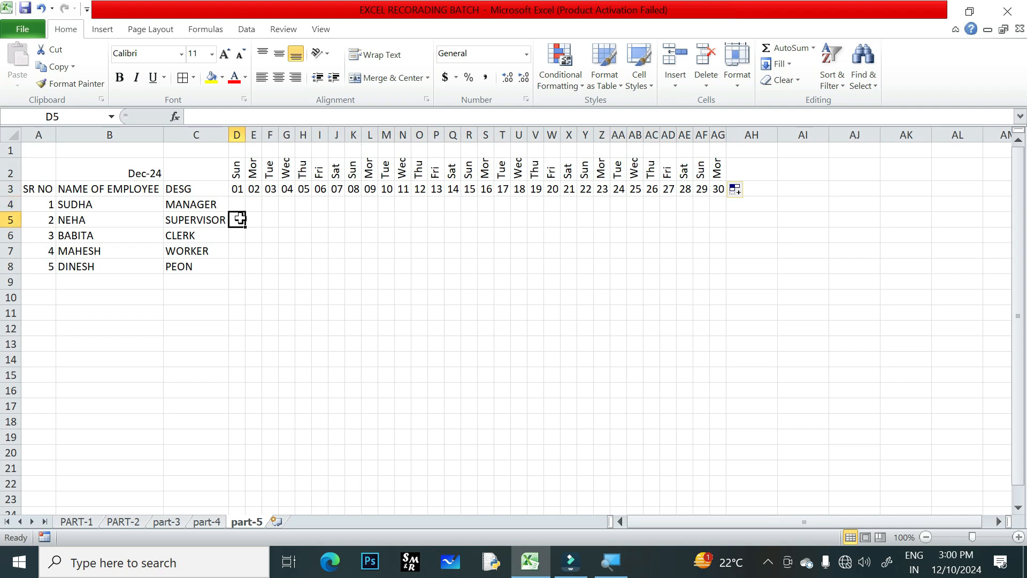
click(239, 203)
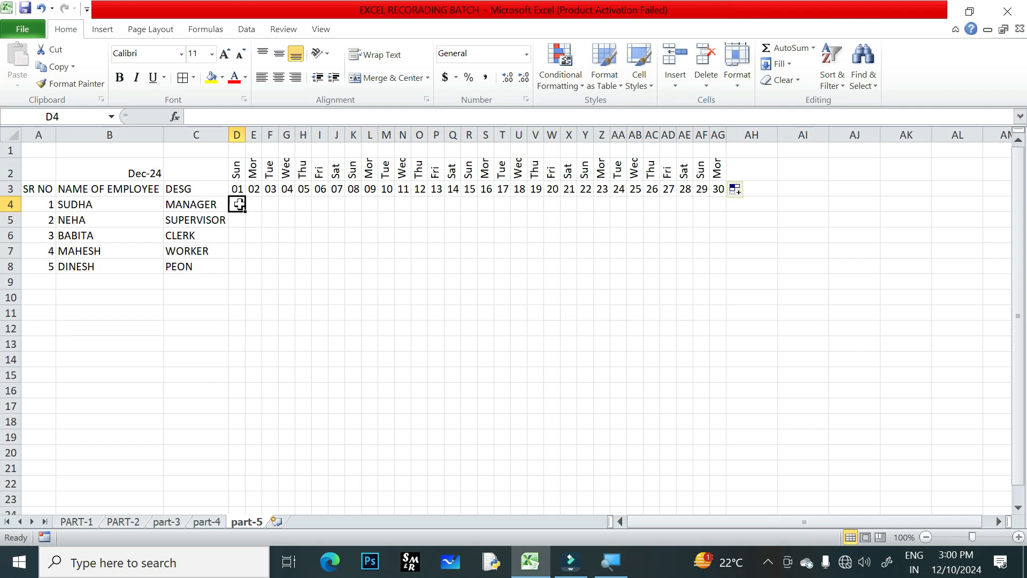
text(P)
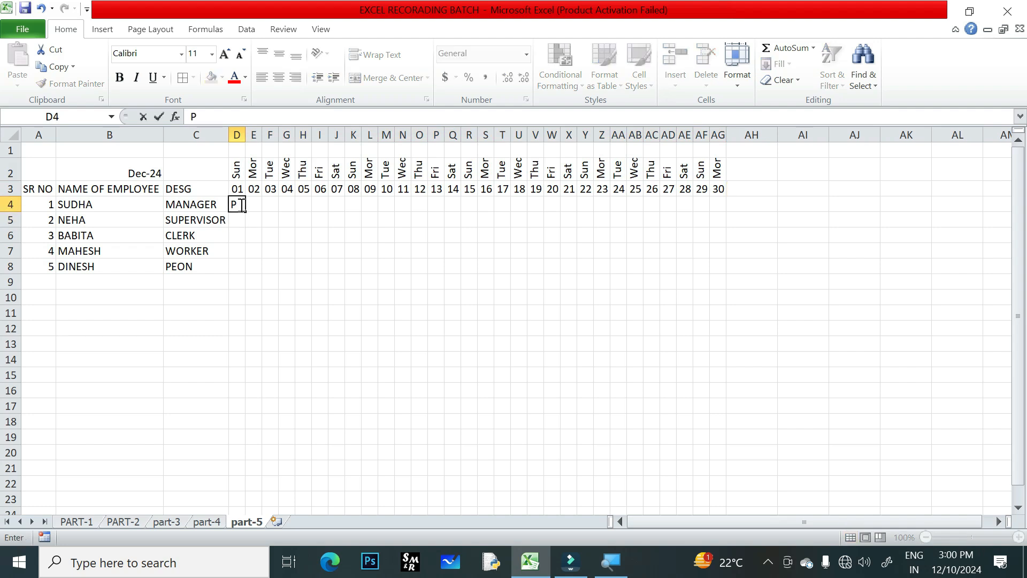
key(Return)
text(A)
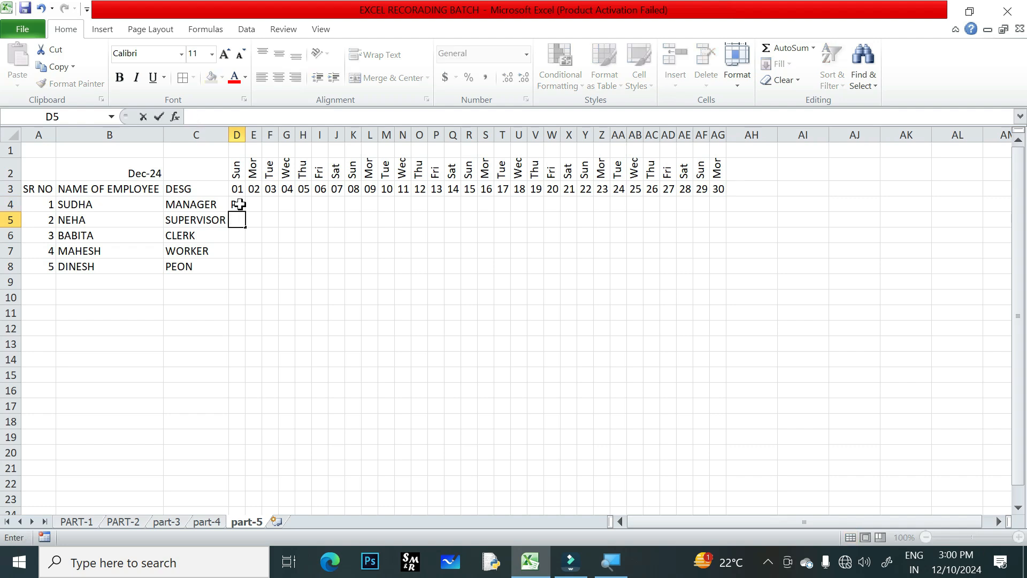
click(238, 204)
key(BackSpace)
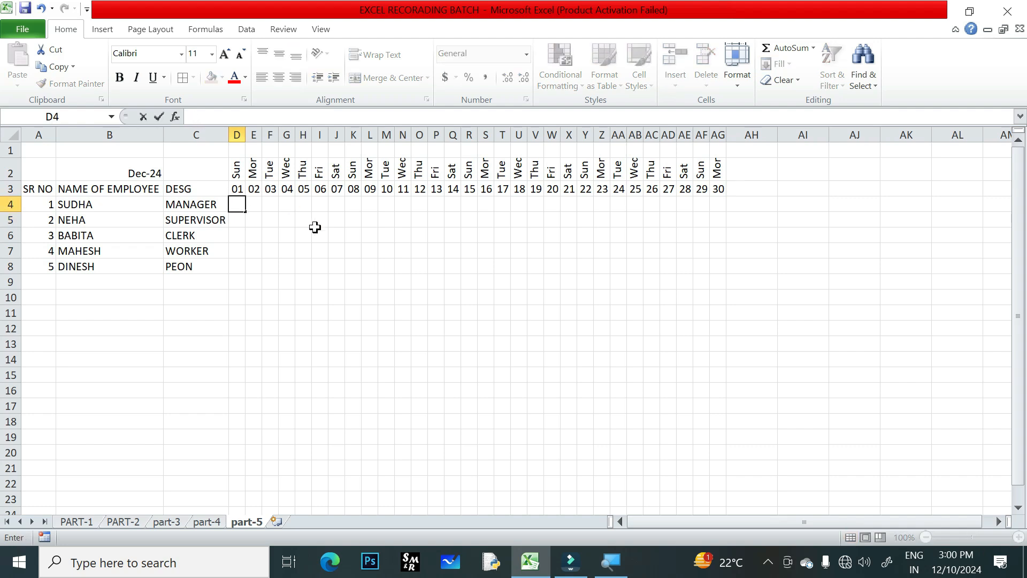
click(314, 227)
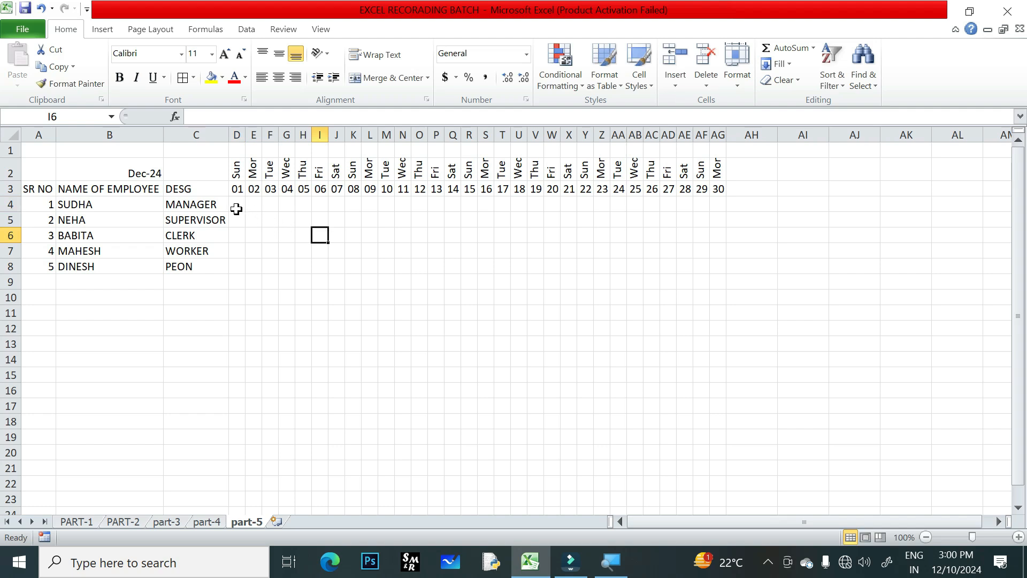
Start a data validation rule for the attendance range D4:AG8 and set its allowed type to List.
drag(236, 203, 714, 262)
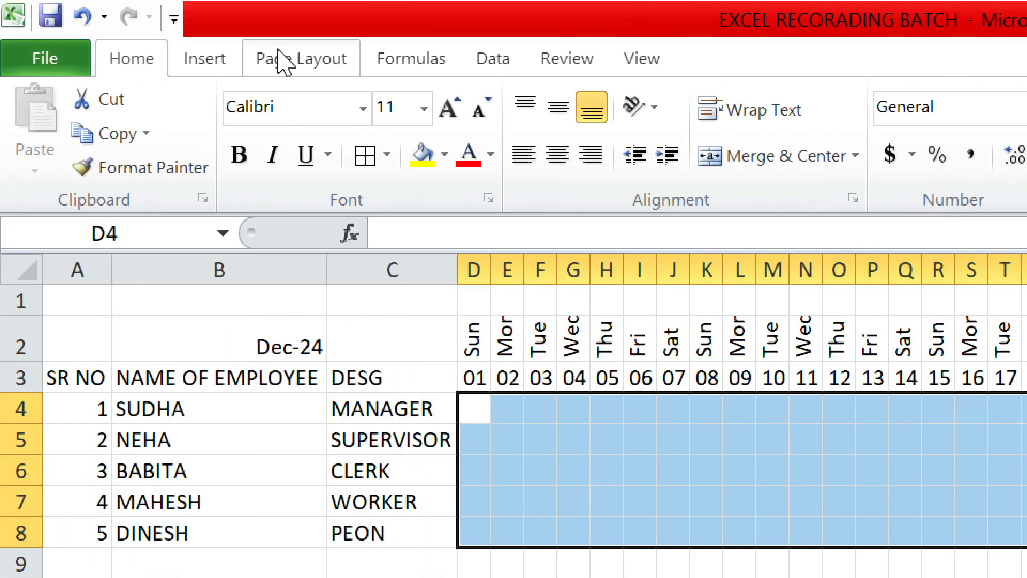
click(495, 58)
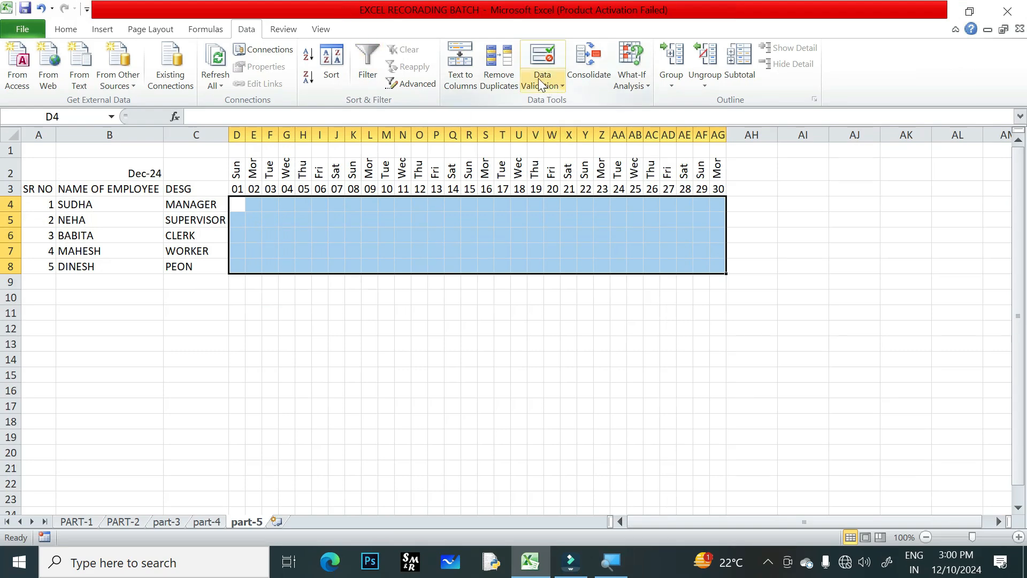
click(563, 84)
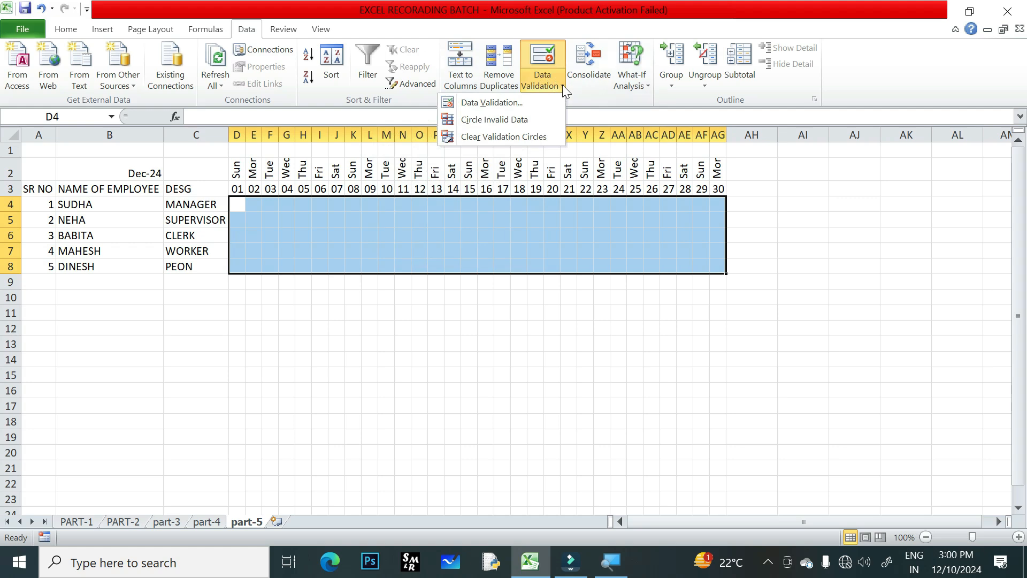
click(493, 103)
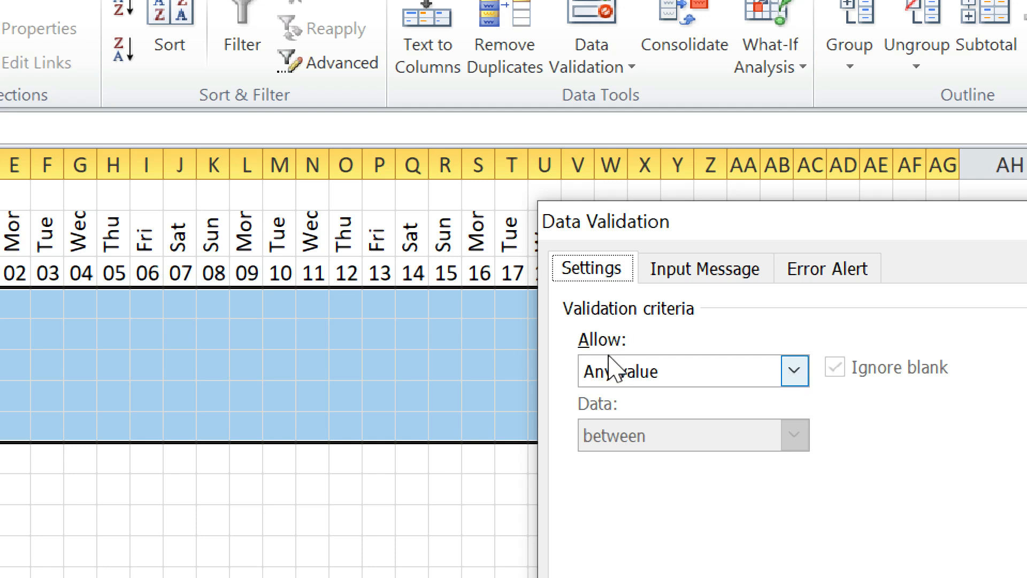
click(795, 370)
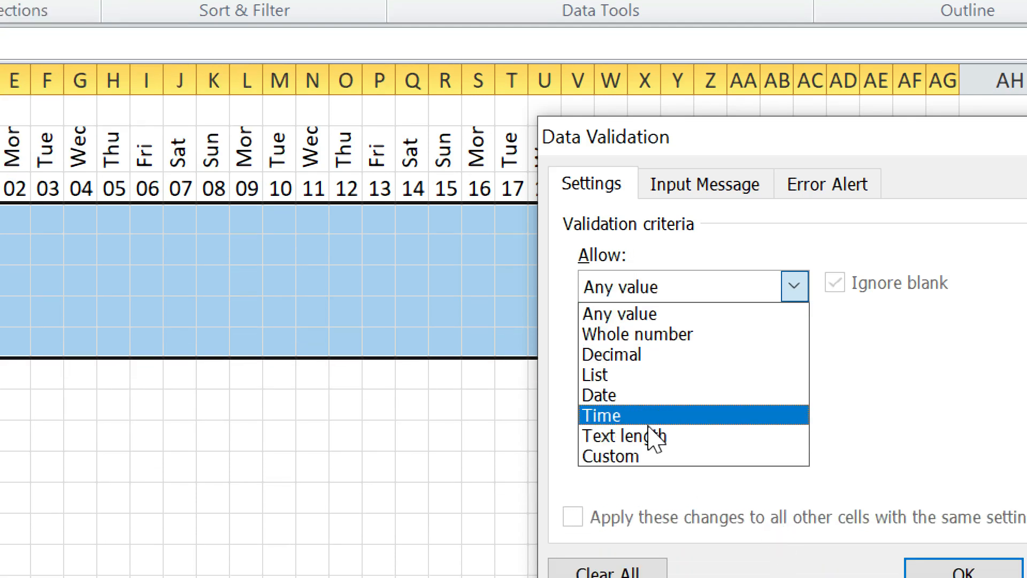
click(623, 375)
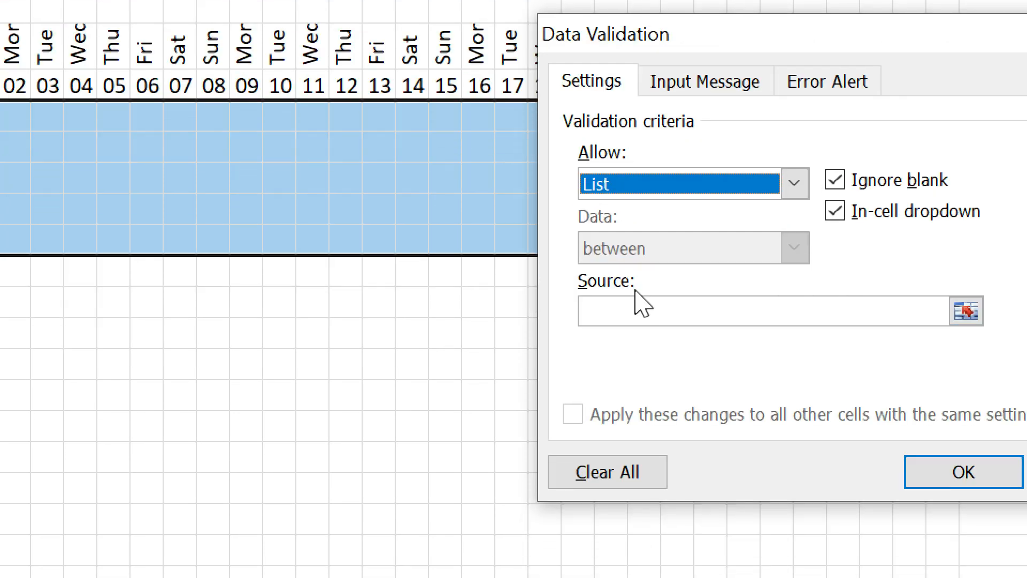
Enter P,A,PL,SL as the source of the validation list and apply the rule.
click(634, 311)
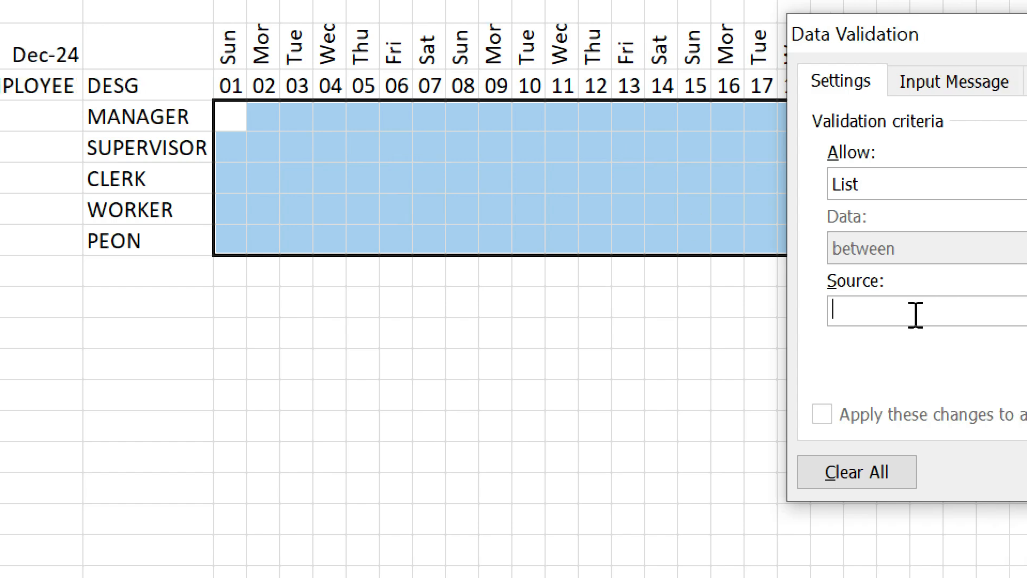
text(P)
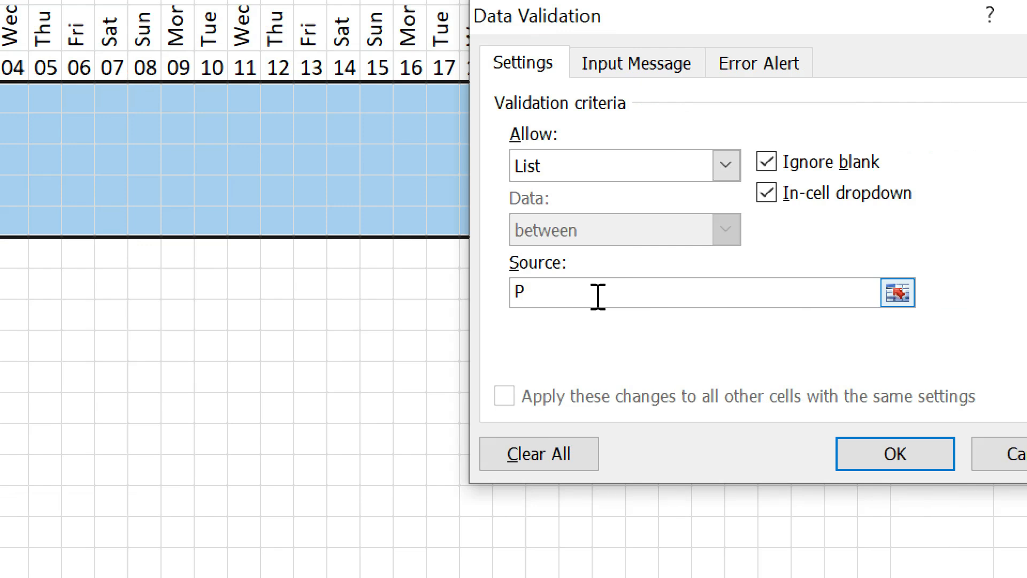
text(,)
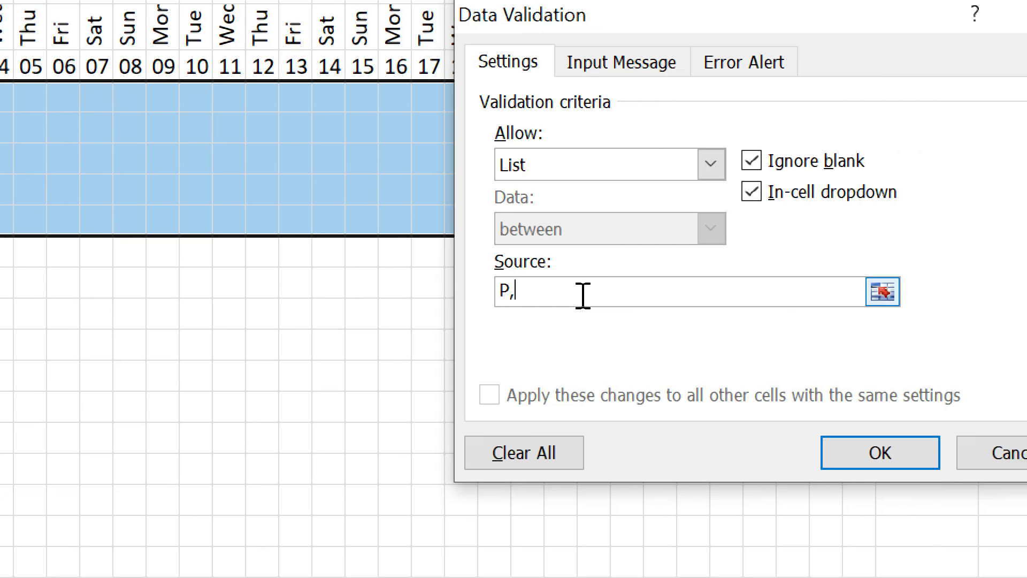
text(A,PL,)
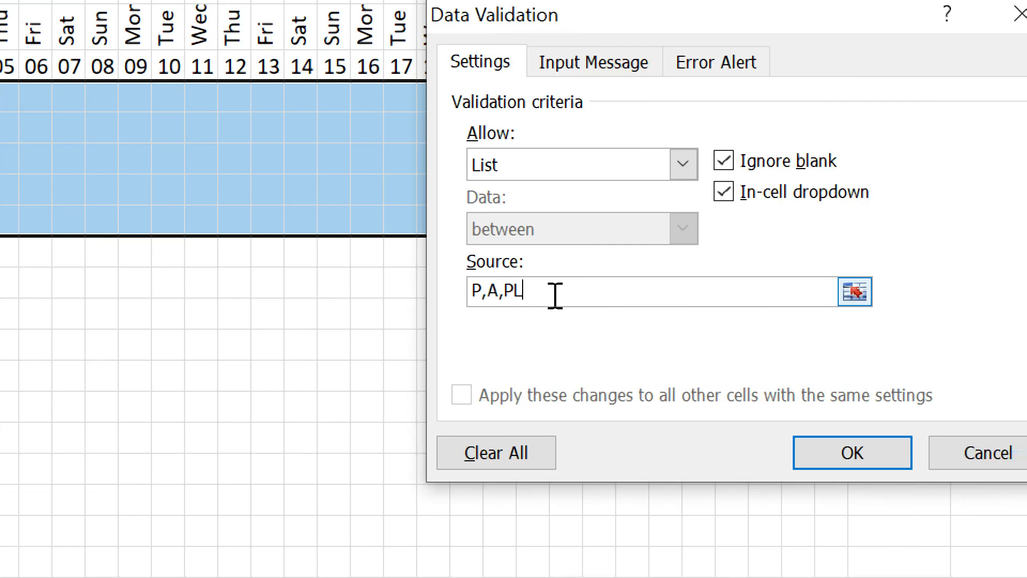
text(S)
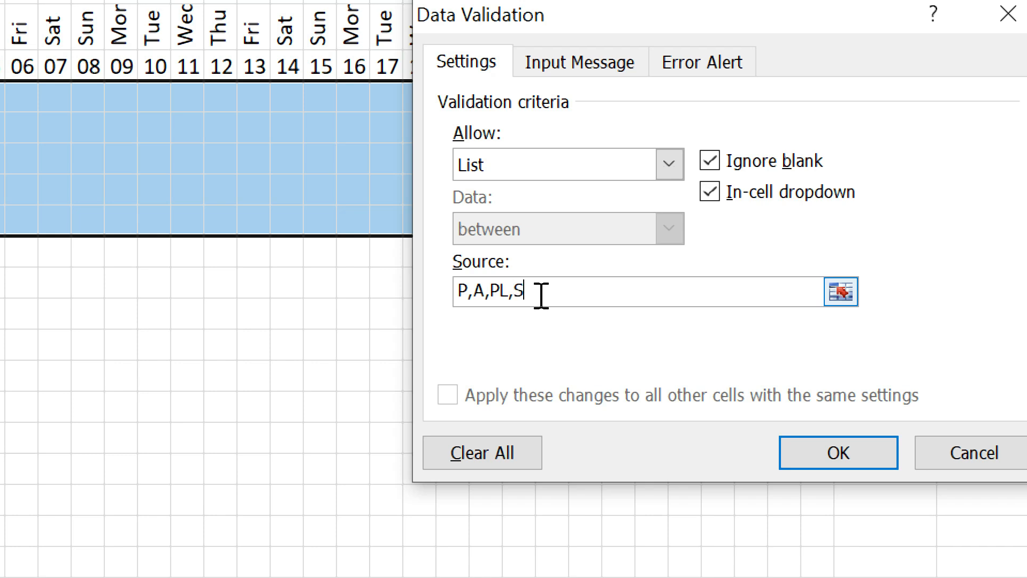
text(L)
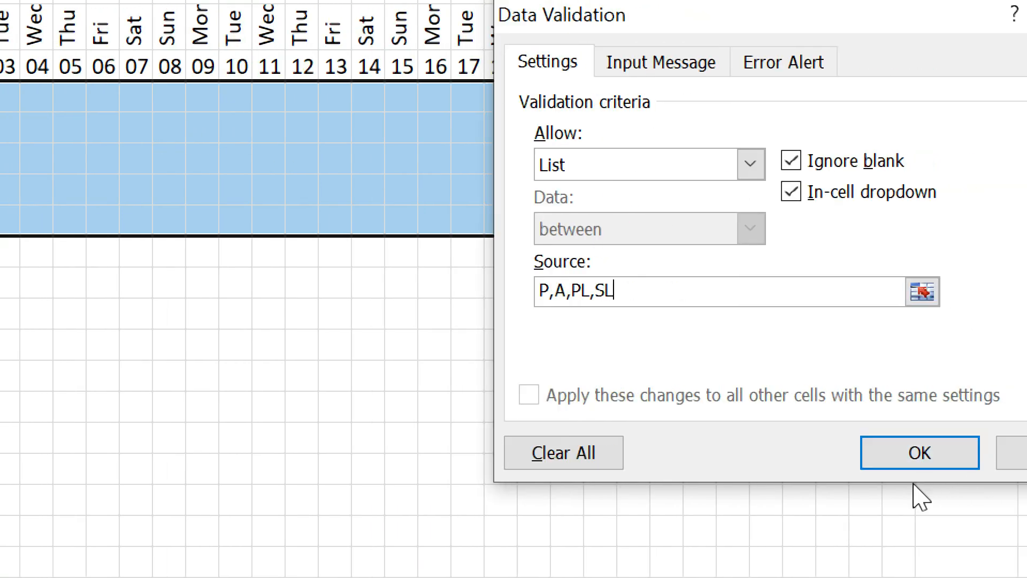
click(1014, 453)
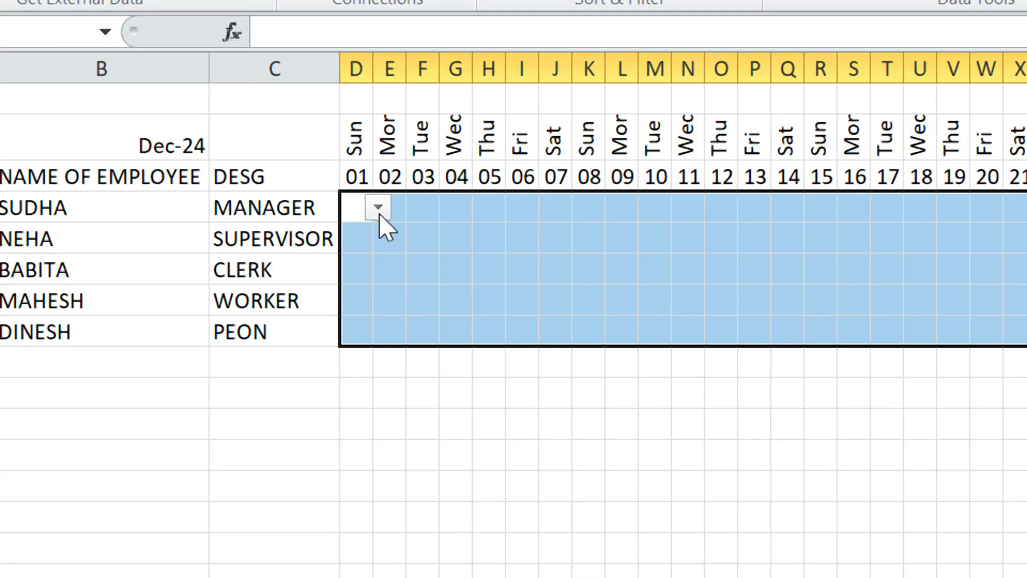
Choose P from the dropdown list in D4 and check the list options in I5.
click(248, 205)
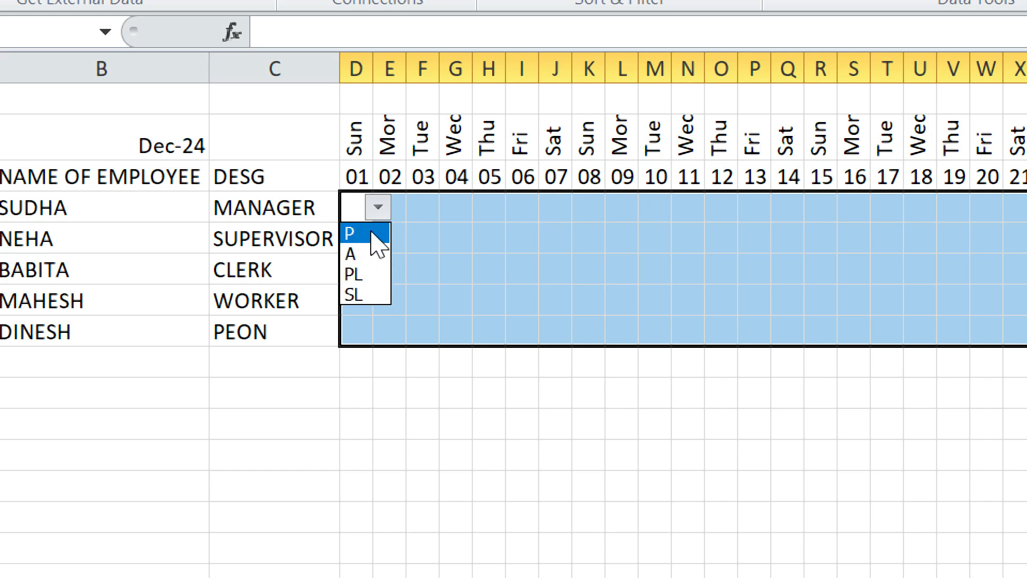
click(372, 233)
click(528, 239)
click(548, 239)
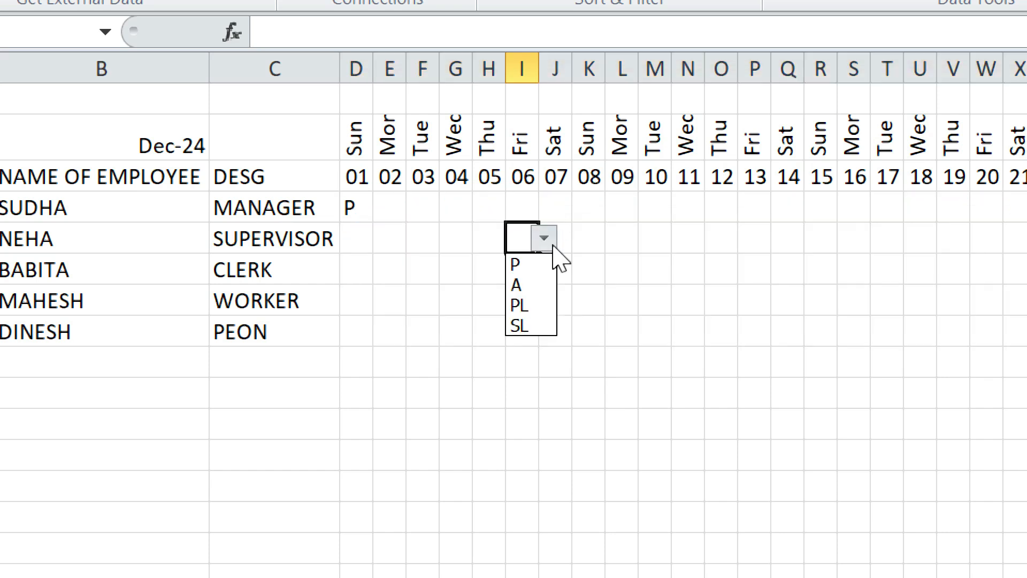
click(676, 286)
click(656, 273)
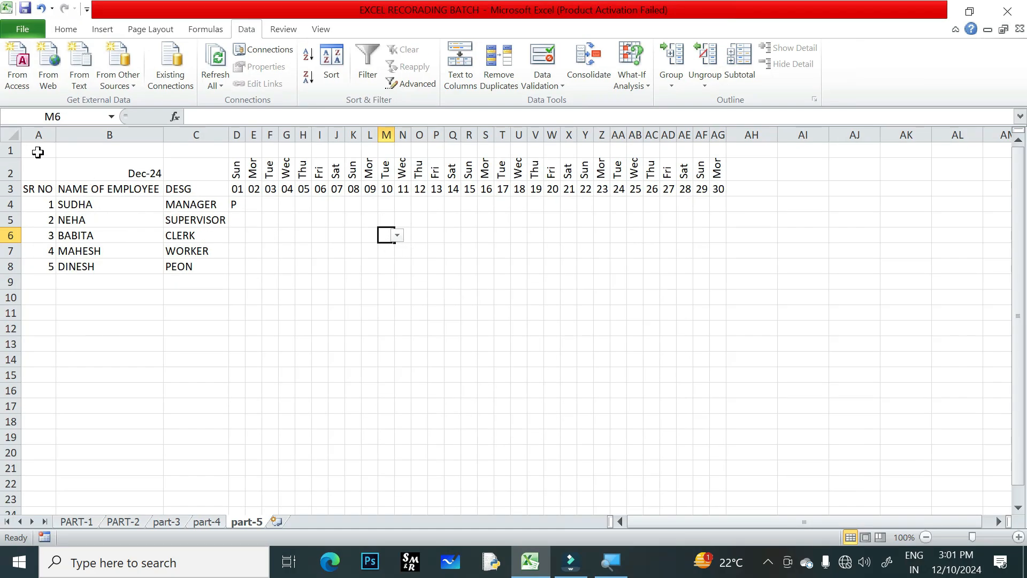
Apply all borders to the attendance table range A1:AG8.
drag(37, 153, 716, 270)
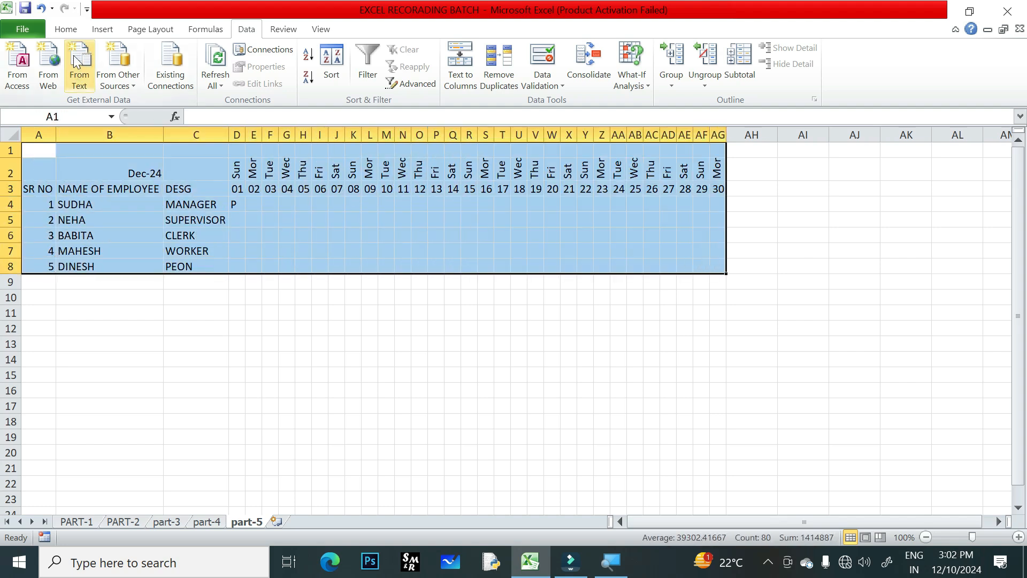
click(66, 29)
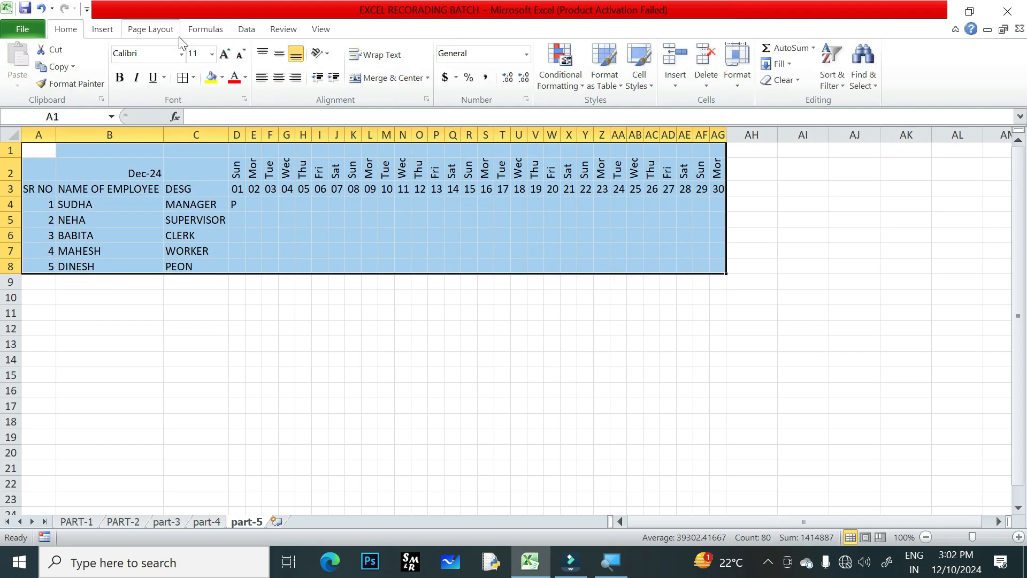
click(182, 80)
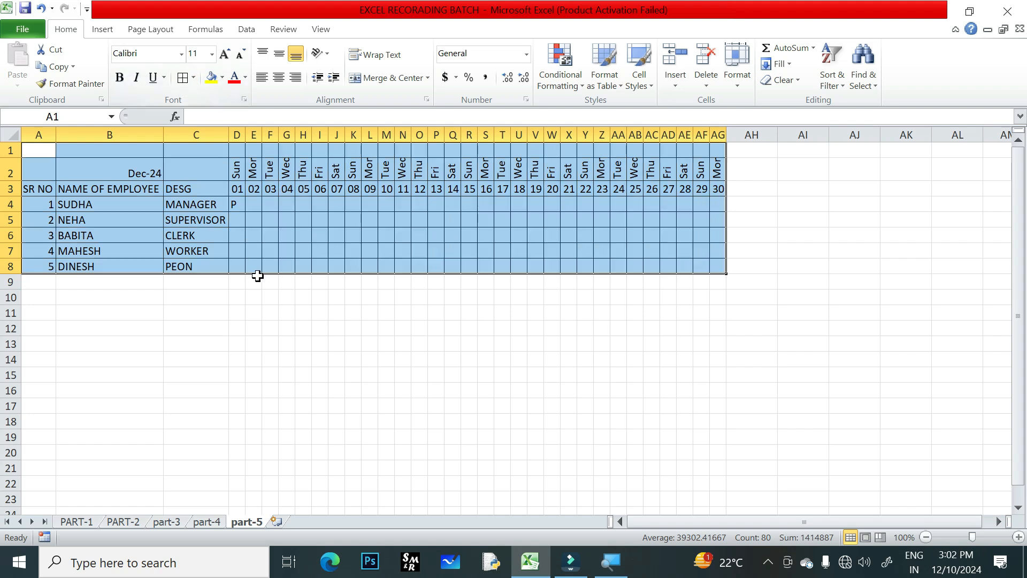
Check the attendance options offered by the dropdown list in G5.
click(232, 204)
click(282, 221)
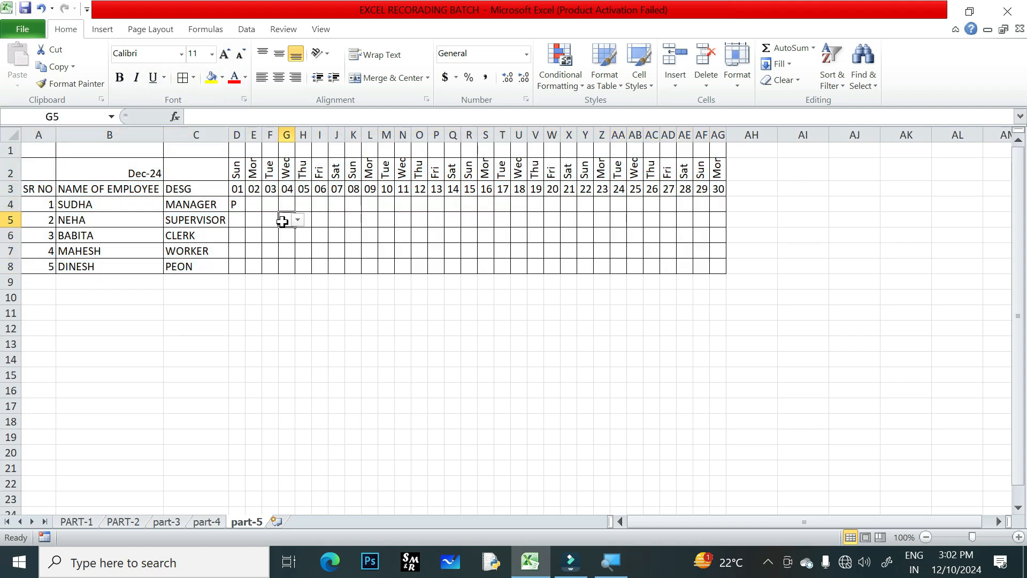
click(298, 220)
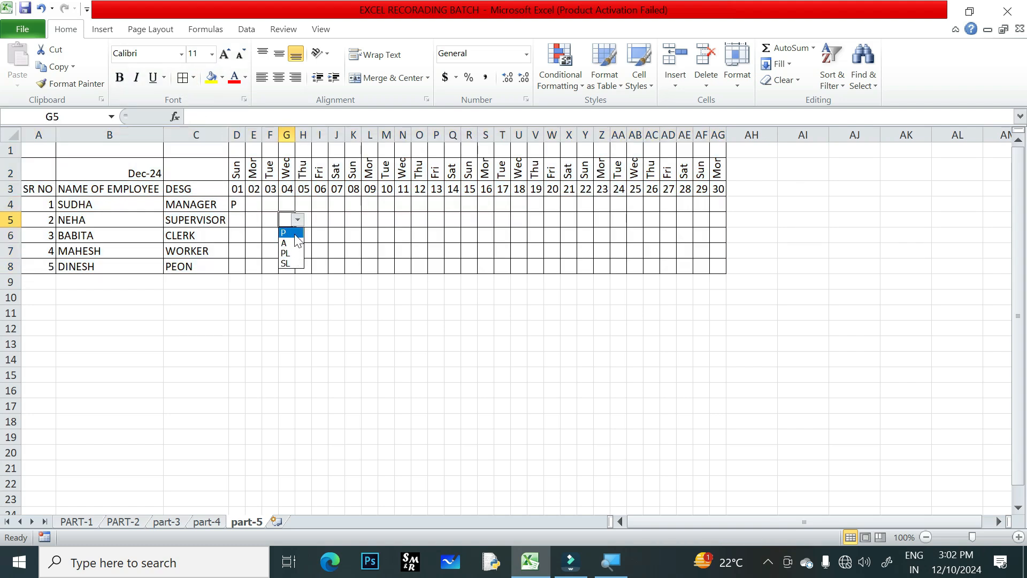
Fill the P from D4 down and across the whole attendance range D4:AG8.
click(237, 203)
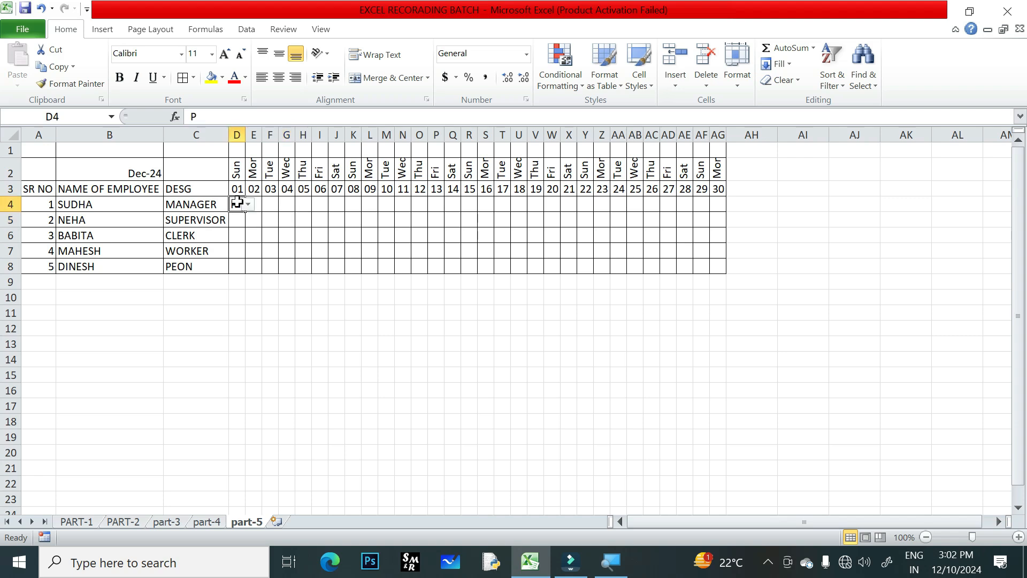
drag(237, 203, 717, 266)
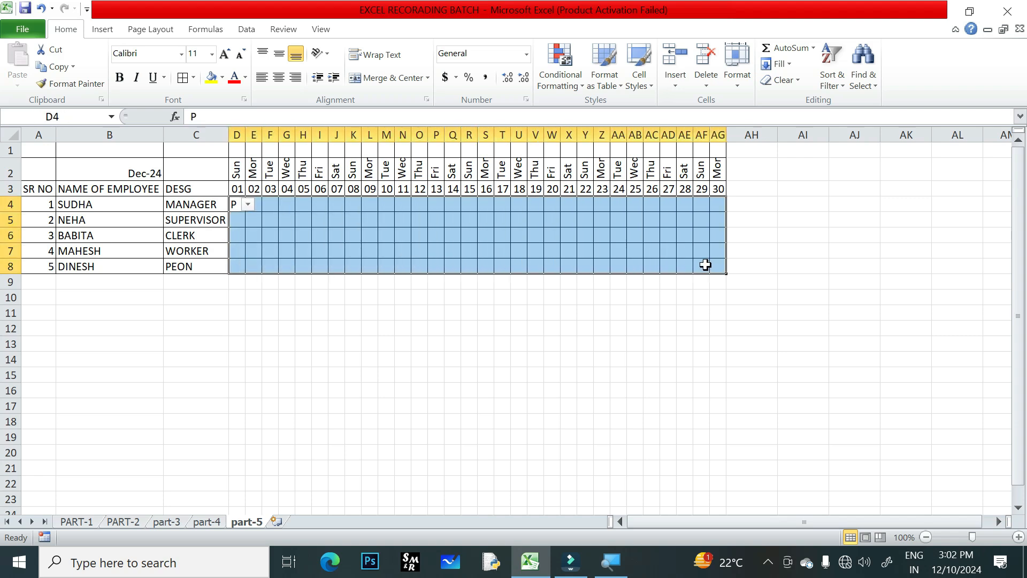
key(ctrl+d)
key(ctrl+r)
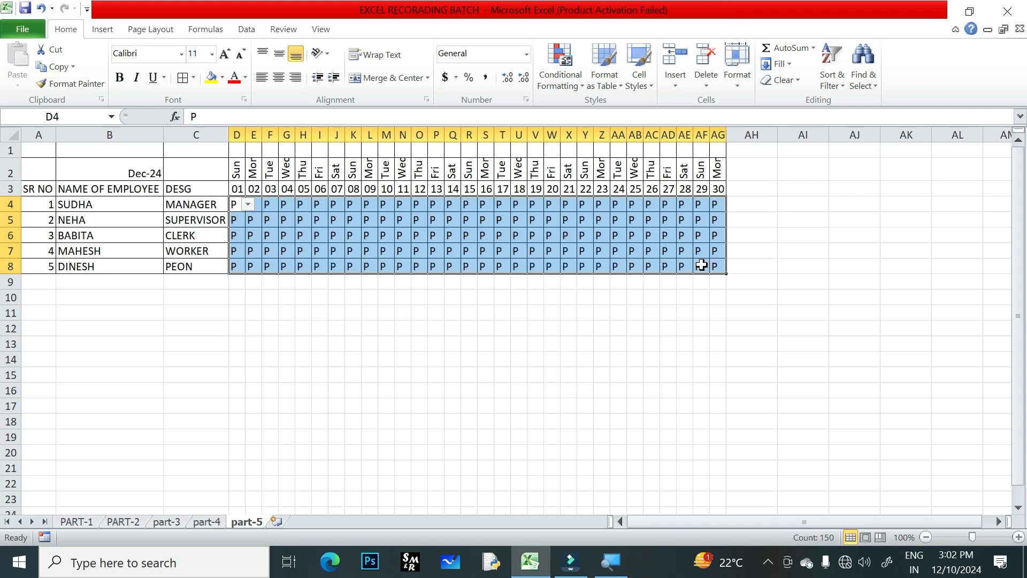
Set the fourth employee's attendance for day 12 in O7 to A from the dropdown list.
click(418, 250)
click(431, 251)
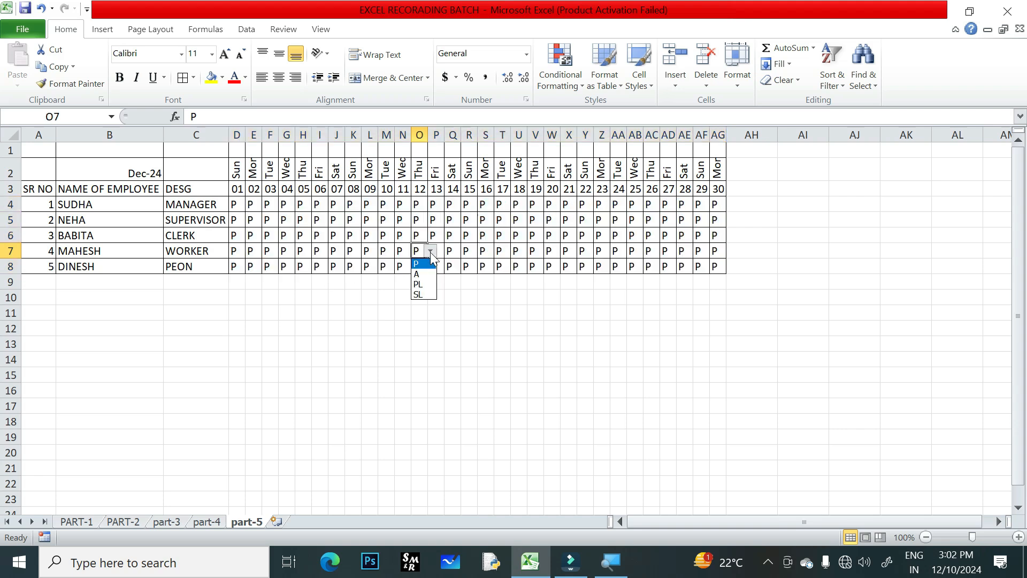
click(429, 275)
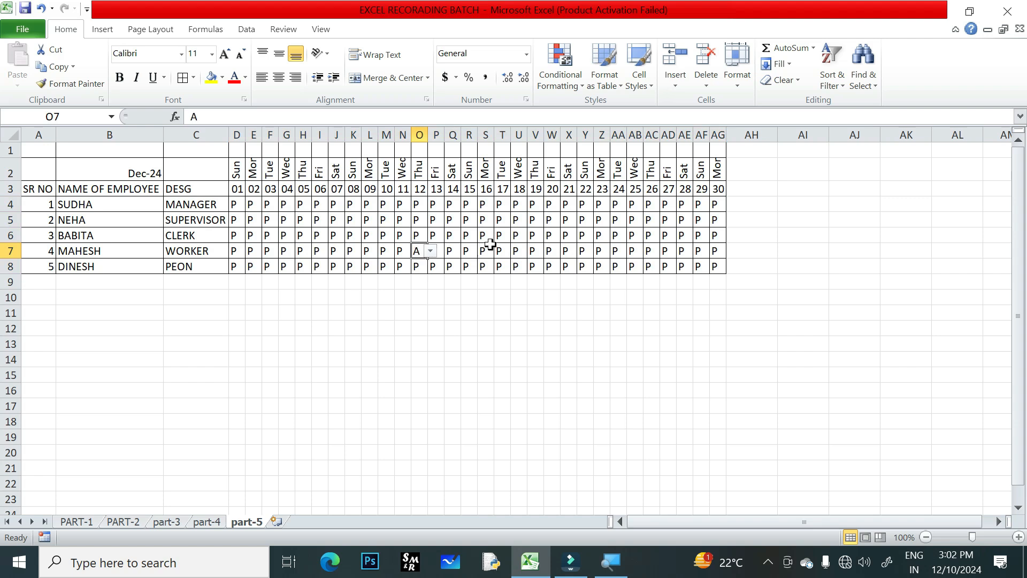
Set the second employee's attendance for days 18 and 23, in U5 and Z5, to PL.
click(519, 221)
click(530, 221)
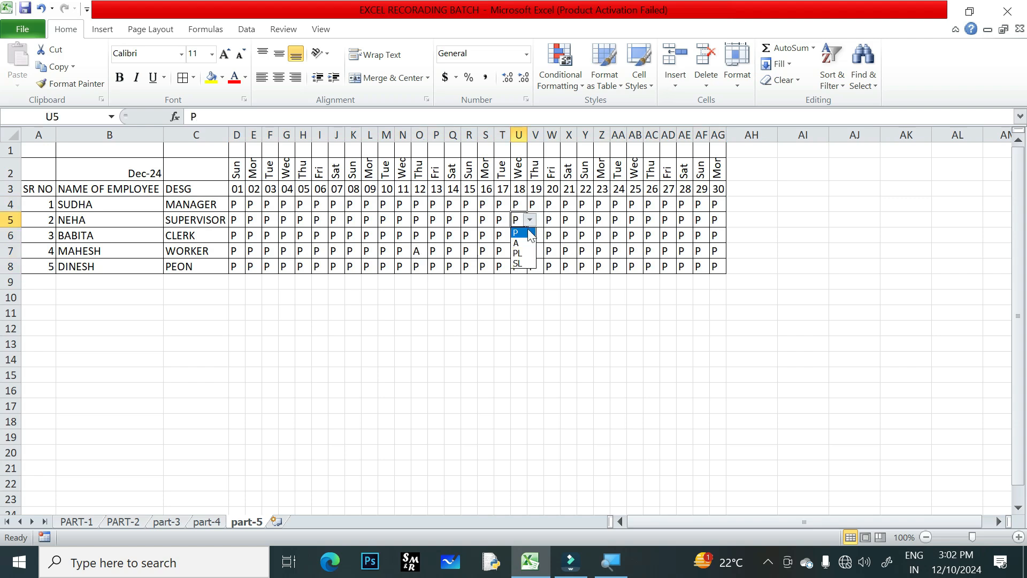
click(521, 252)
click(599, 222)
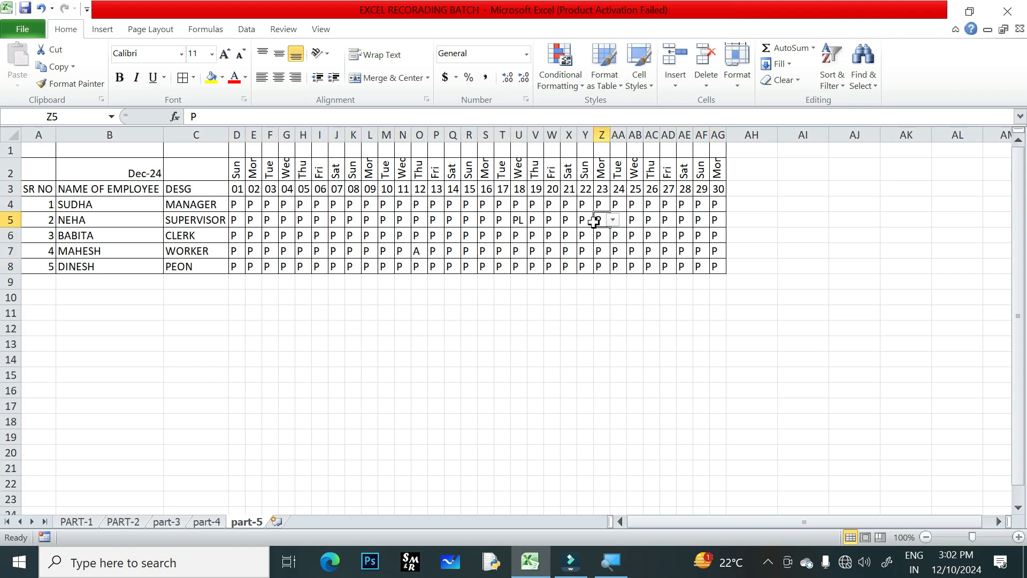
click(612, 219)
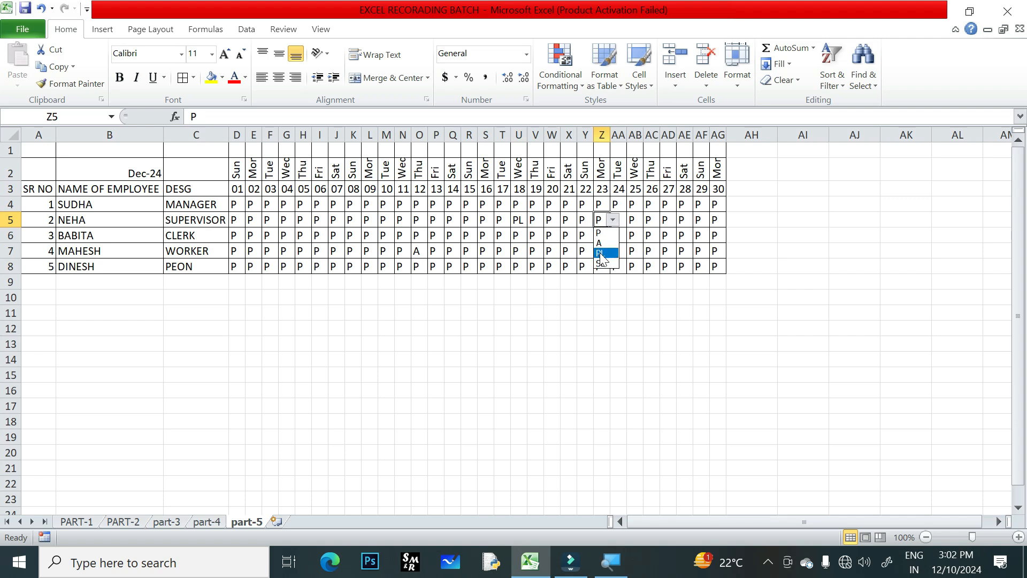
click(601, 254)
Set the third employee's day 26 in AC6 and the fourth employee's day 30 in AG7 to SL.
click(650, 236)
click(663, 235)
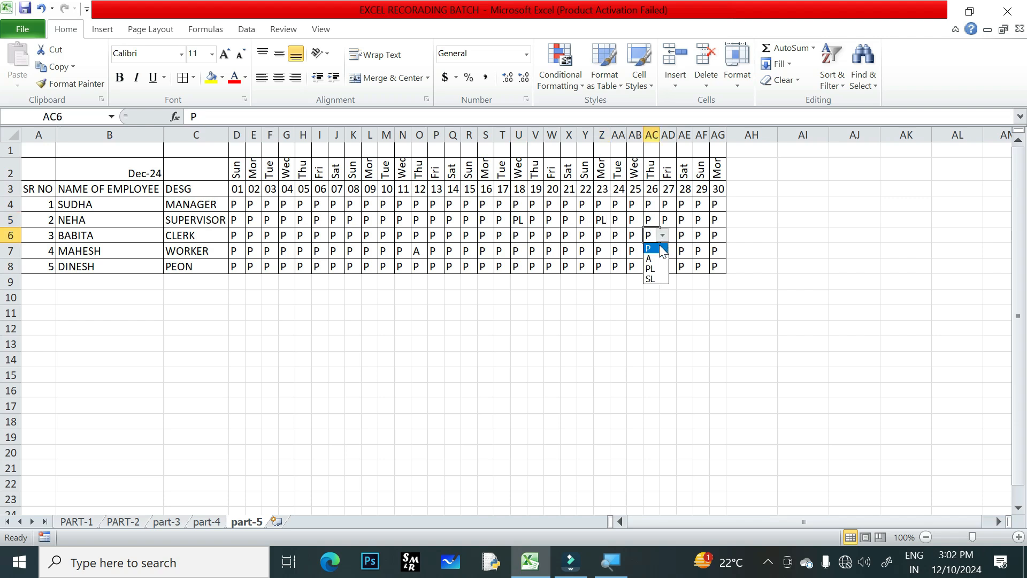
click(654, 279)
click(716, 251)
click(729, 251)
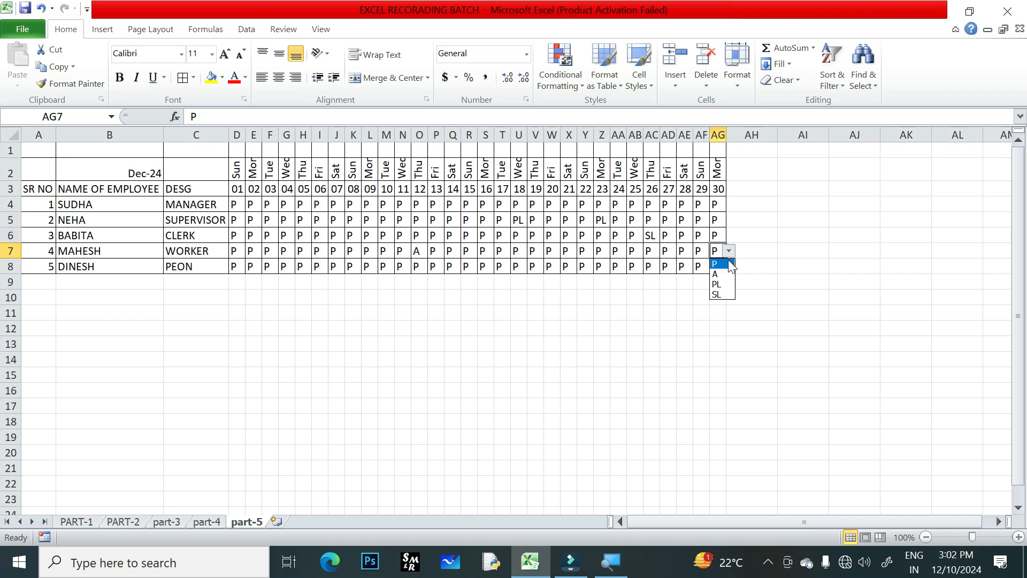
click(717, 294)
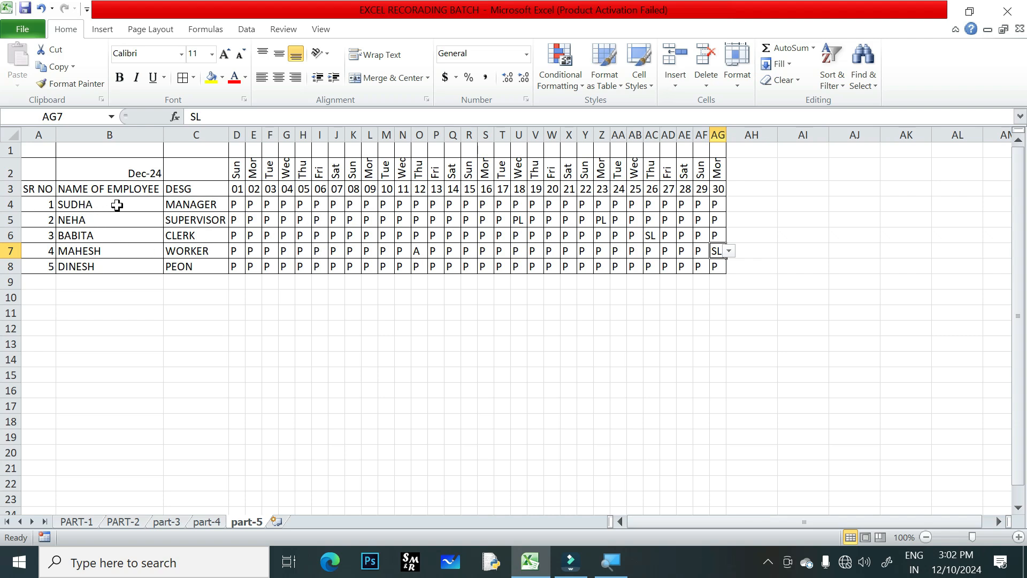
Make the first employee's name in B4 bold.
click(102, 205)
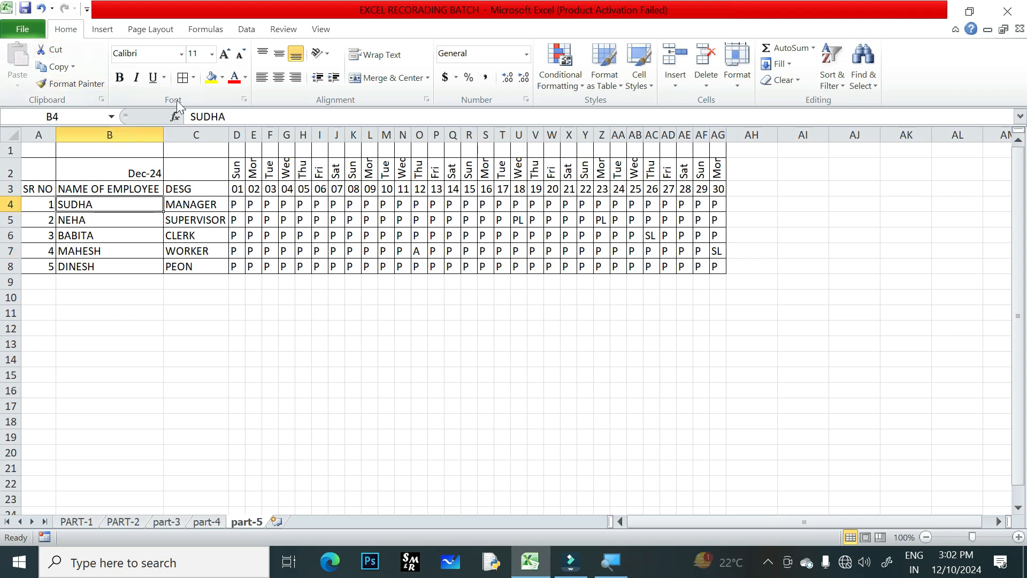
click(116, 81)
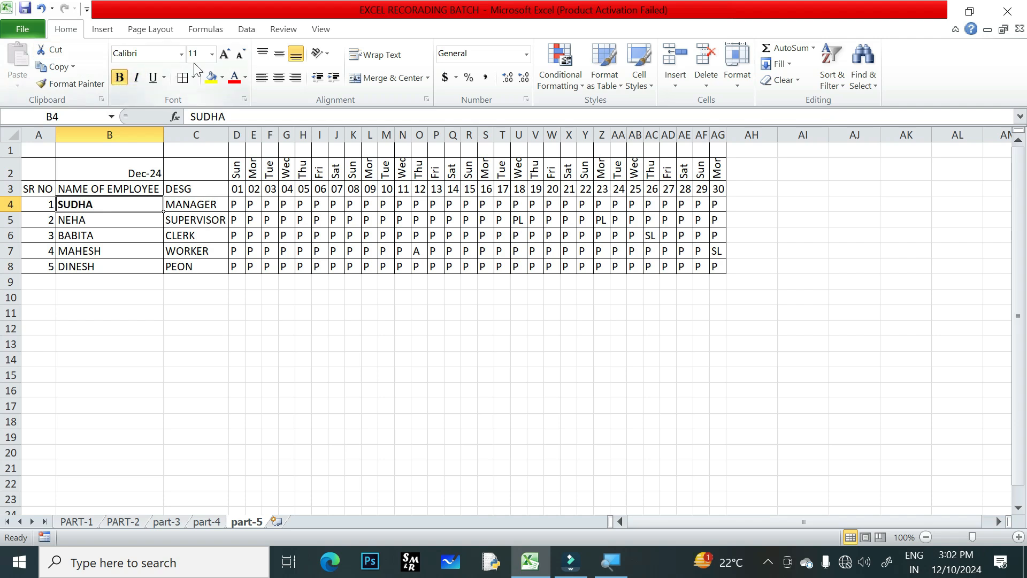
Try a red font and a different employee name in B4, and undo both changes.
click(234, 79)
text(MOHAN)
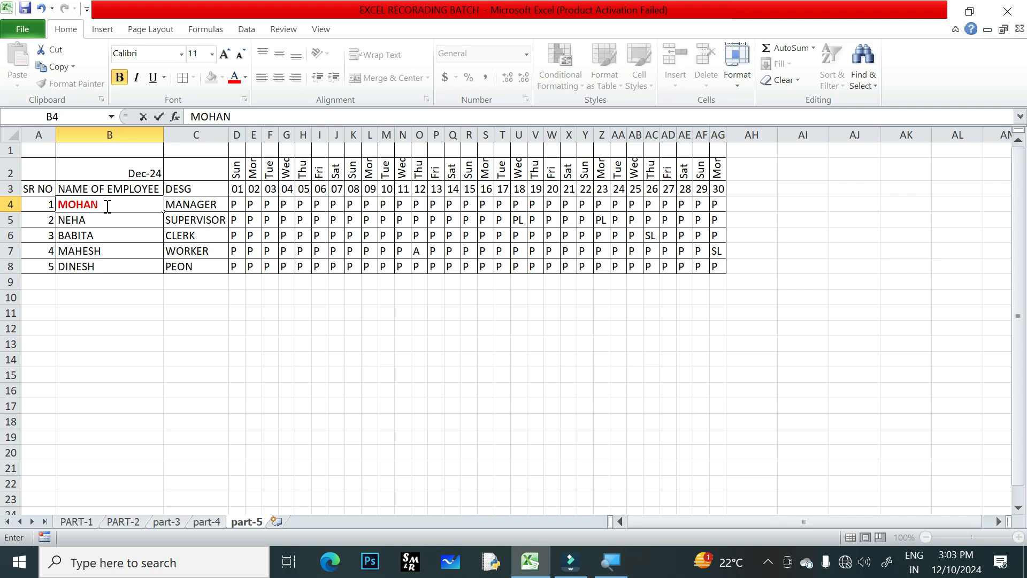
drag(107, 206, 83, 206)
key(ctrl+z)
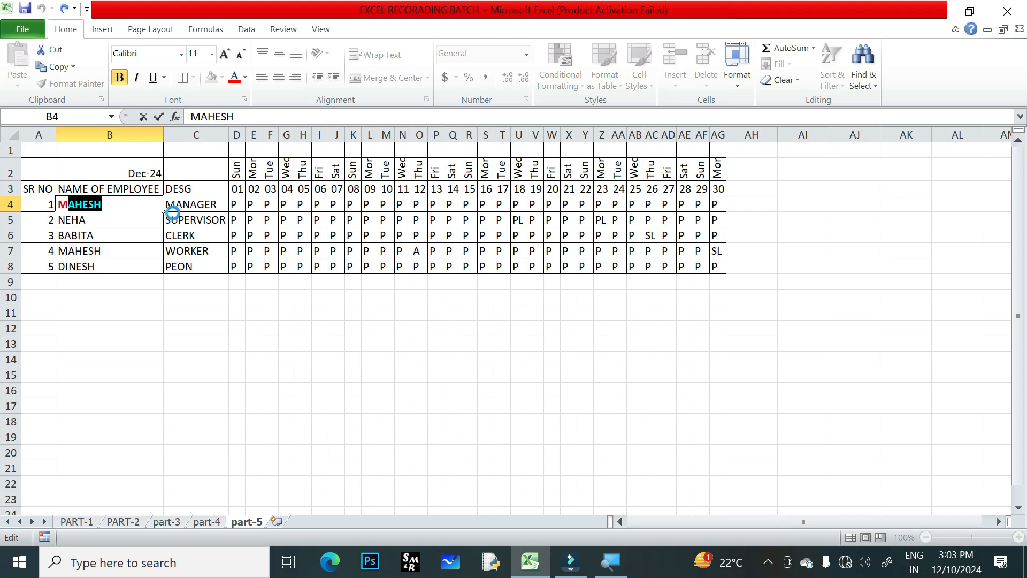
key(ctrl+z)
key(ctrl+z)
key(ctrl+z)
key(ctrl+z)
click(186, 301)
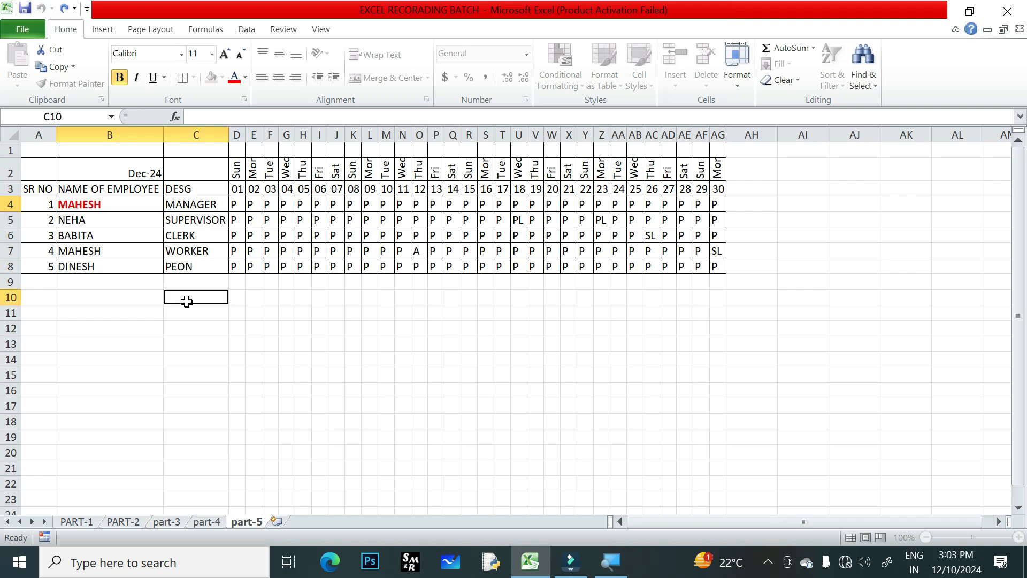
key(ctrl+z)
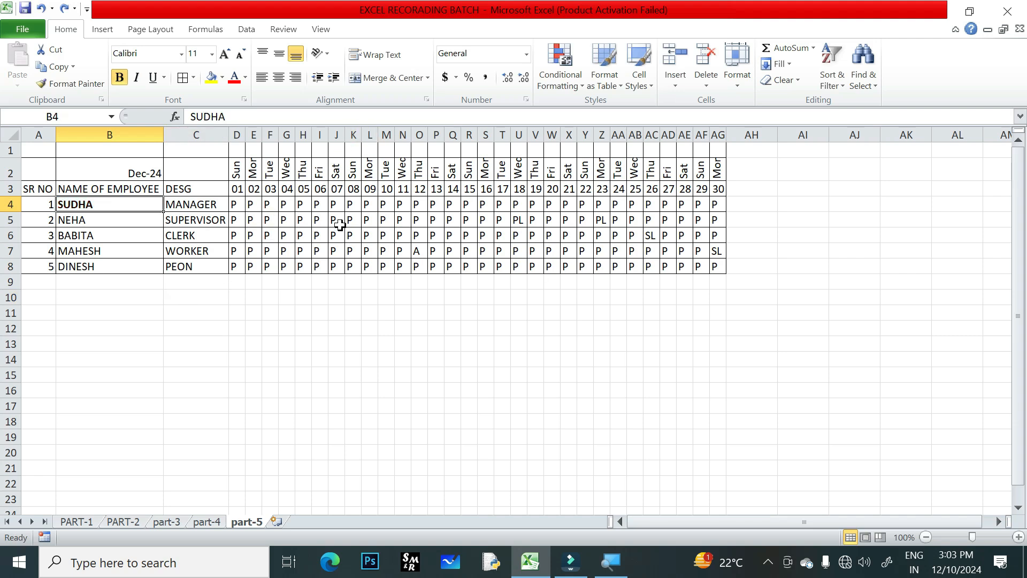
Add an Equal To highlight rule to D4:AG8 that formats P cells with Green Fill with Dark Green Text.
drag(238, 207, 717, 262)
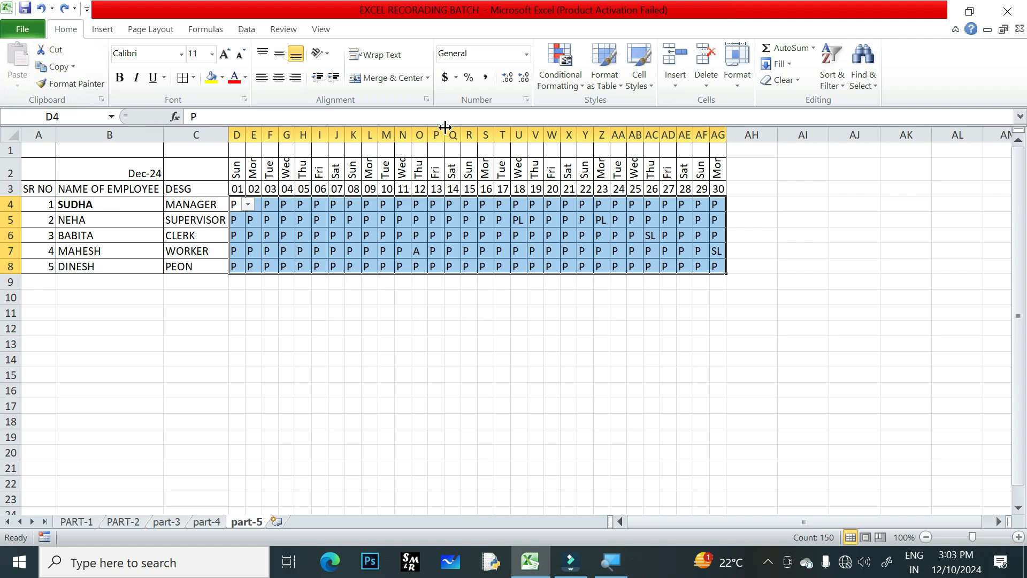
click(579, 88)
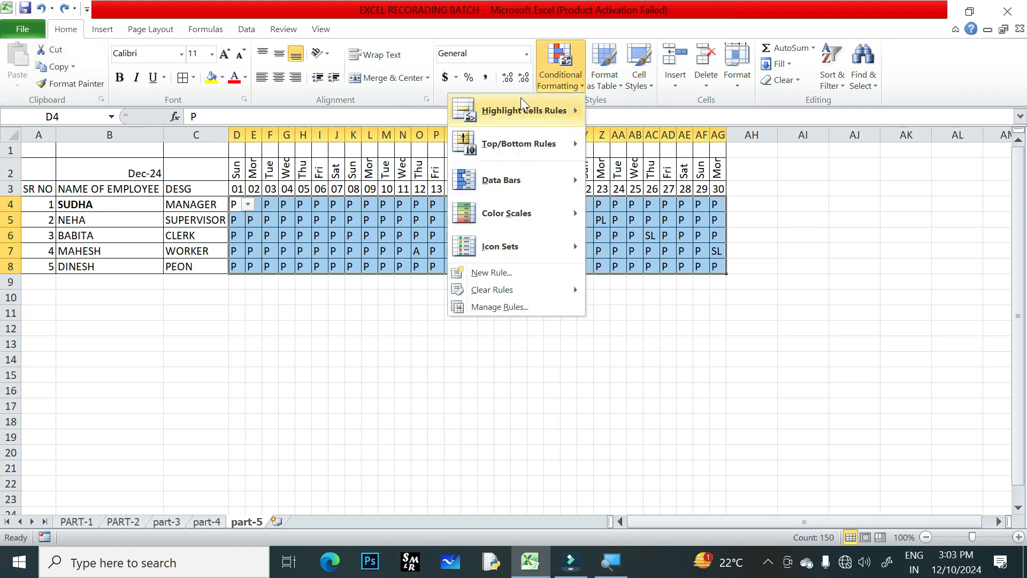
mouse_move(515, 107)
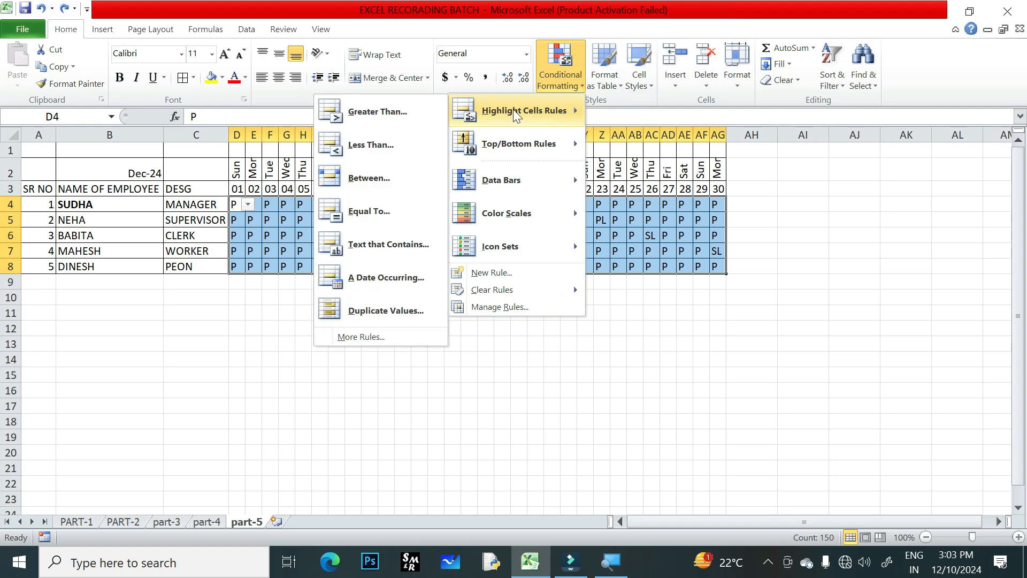
click(368, 212)
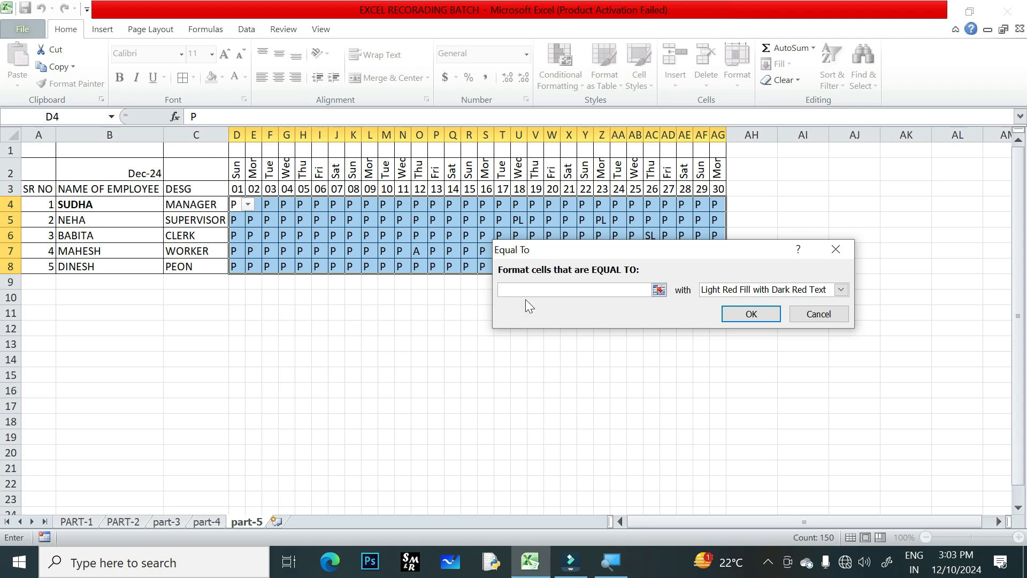
text(P)
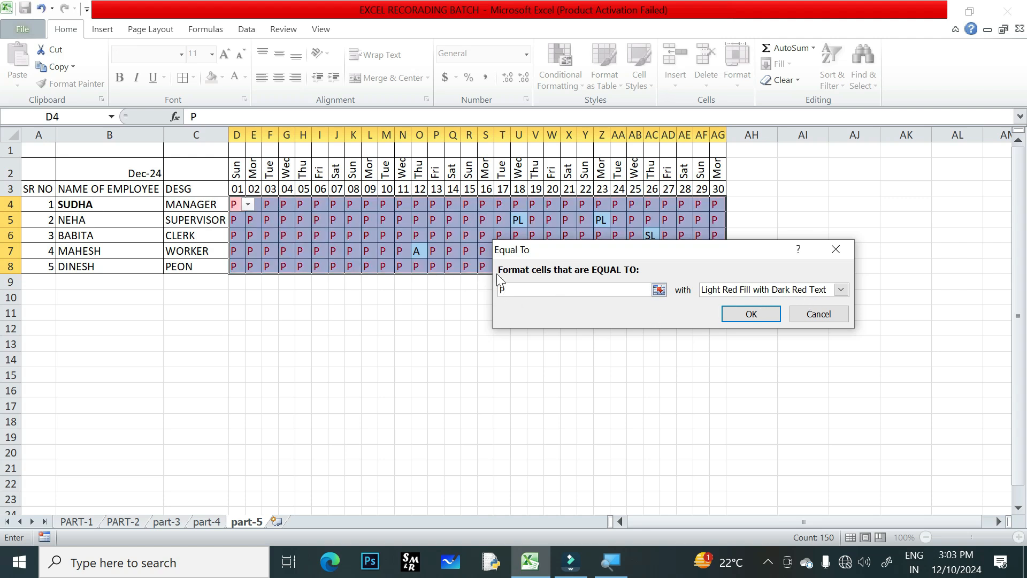
click(841, 291)
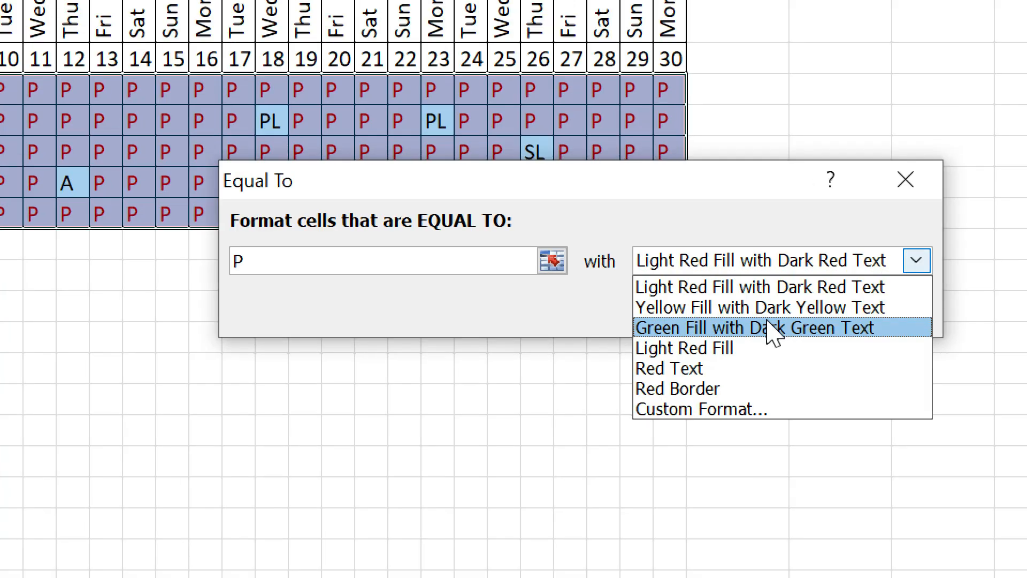
click(821, 334)
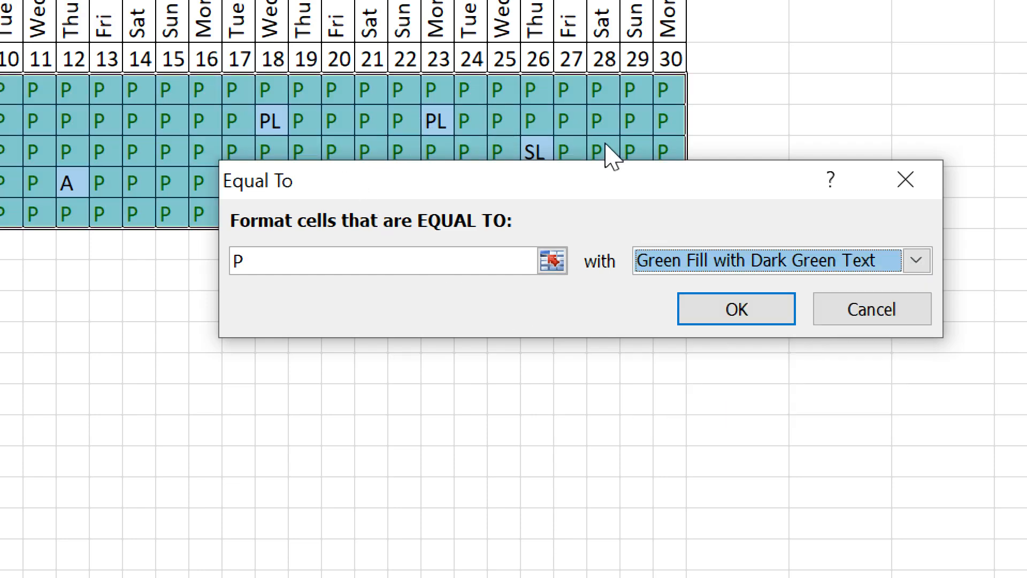
click(739, 320)
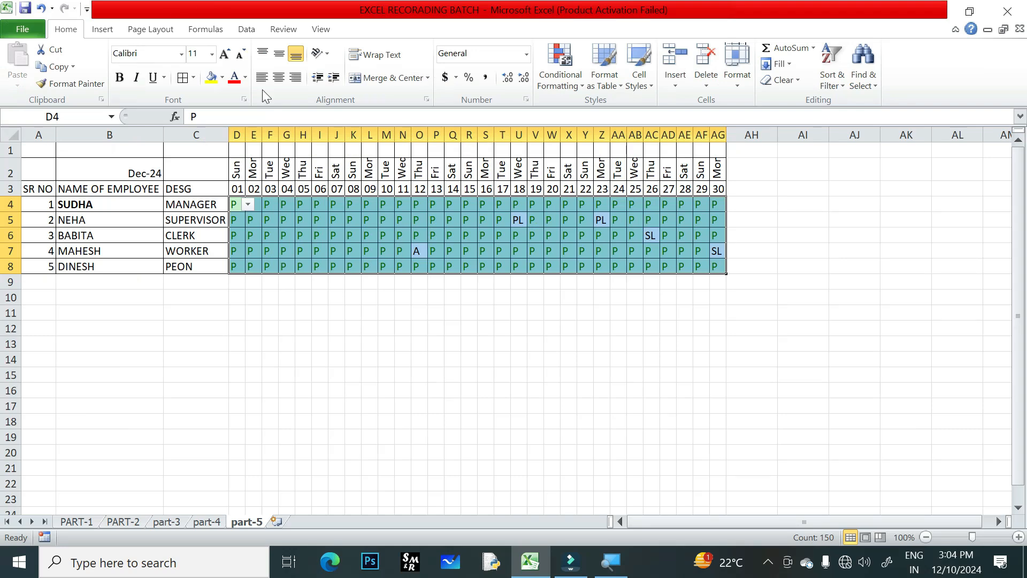
Add an Equal To highlight rule to D4:AG8 that formats PL cells with Yellow Fill with Dark Yellow Text.
click(578, 86)
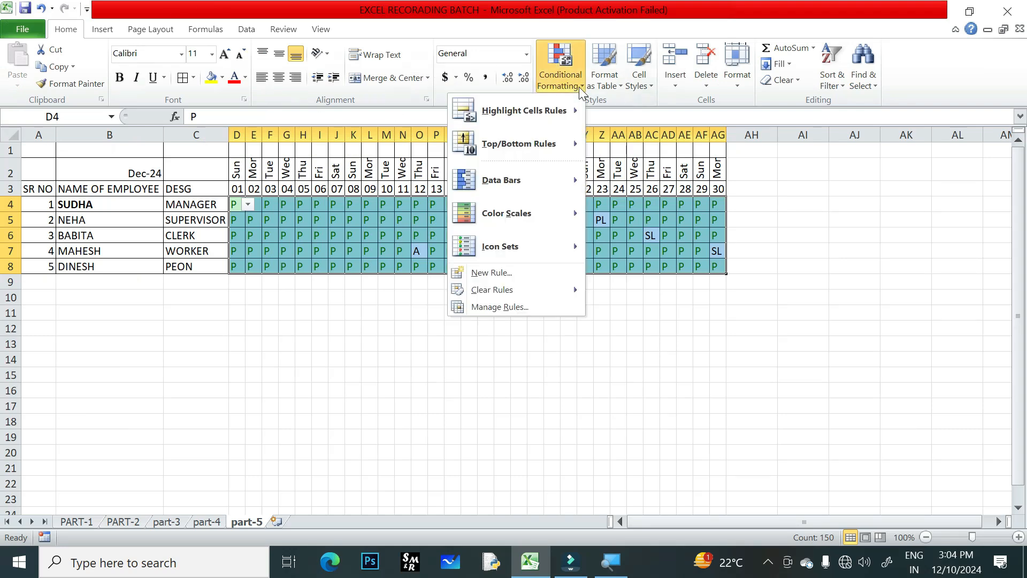
mouse_move(531, 110)
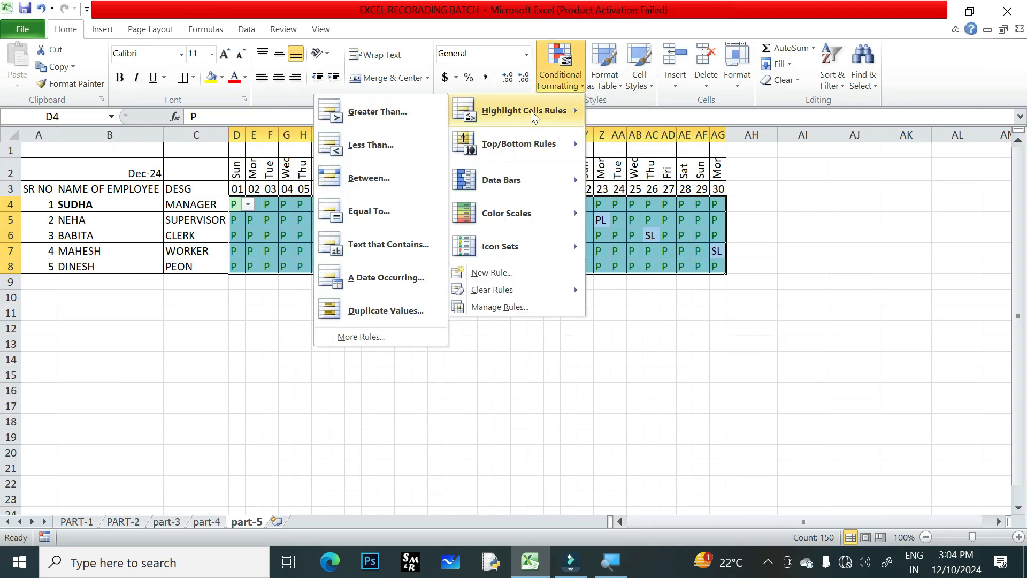
click(393, 209)
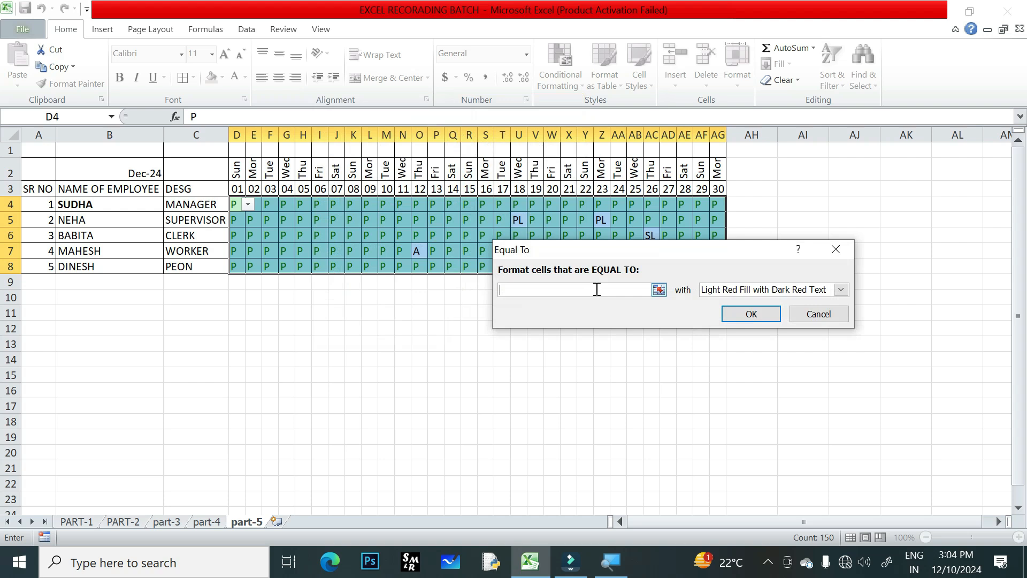
text(OL)
text(PL)
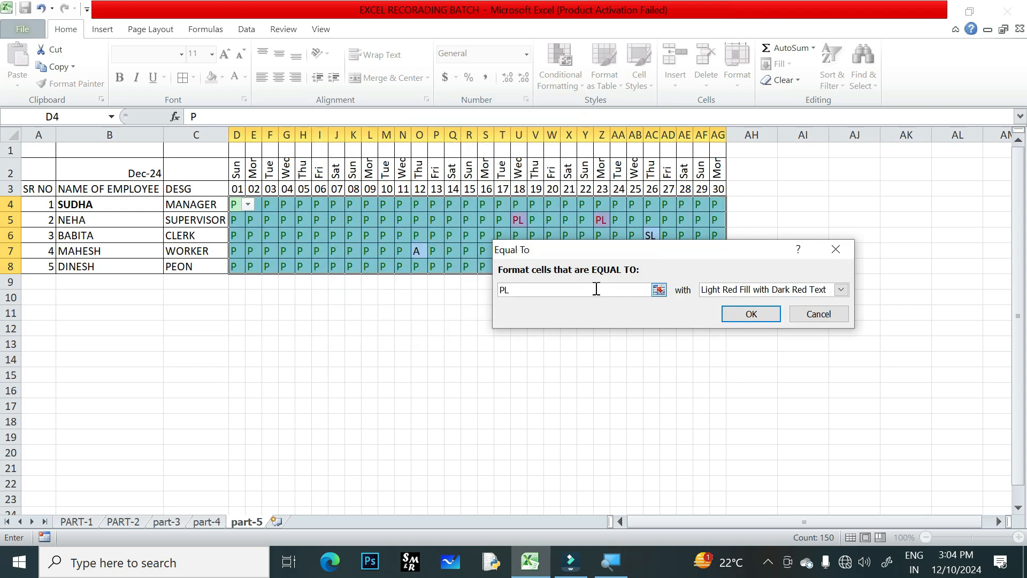
click(841, 290)
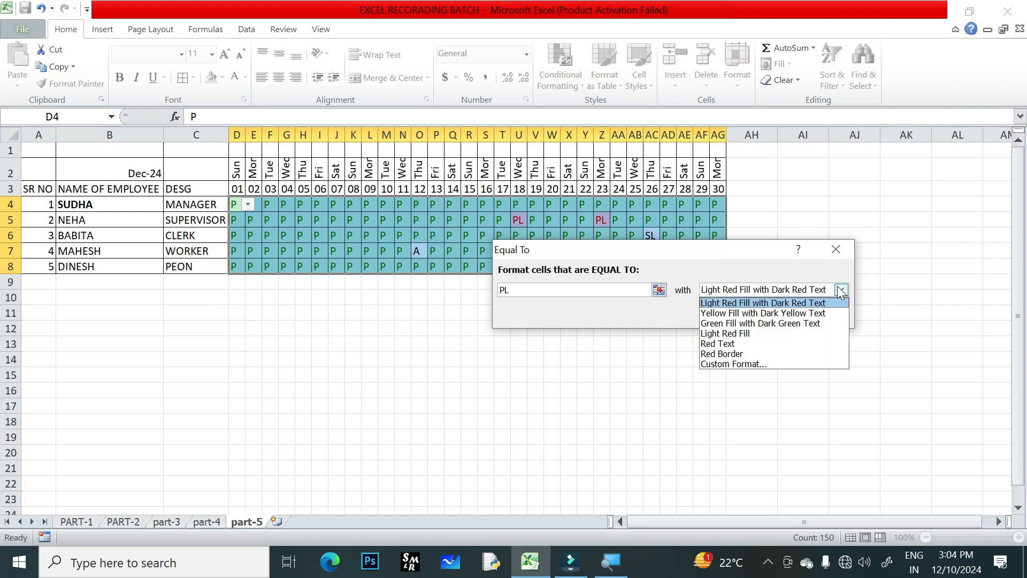
click(800, 313)
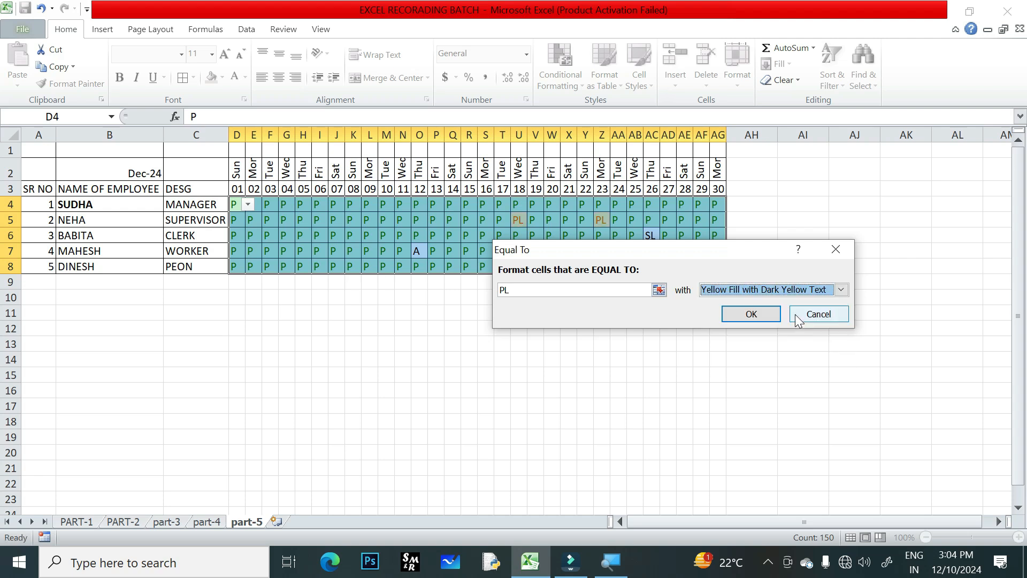
click(756, 315)
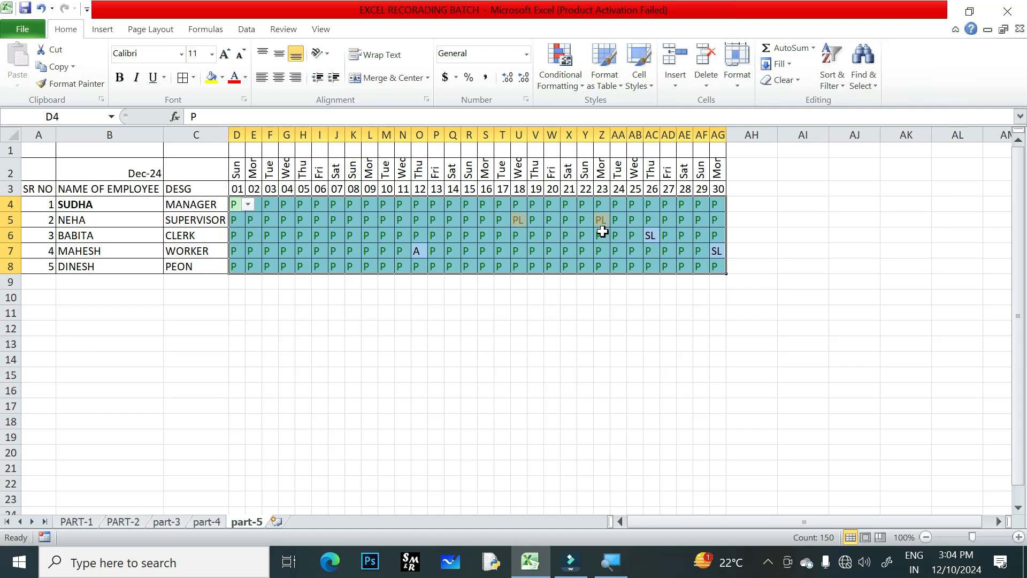
Add an Equal To highlight rule to D4:AG8 that formats SL cells with a custom purple font color.
click(582, 89)
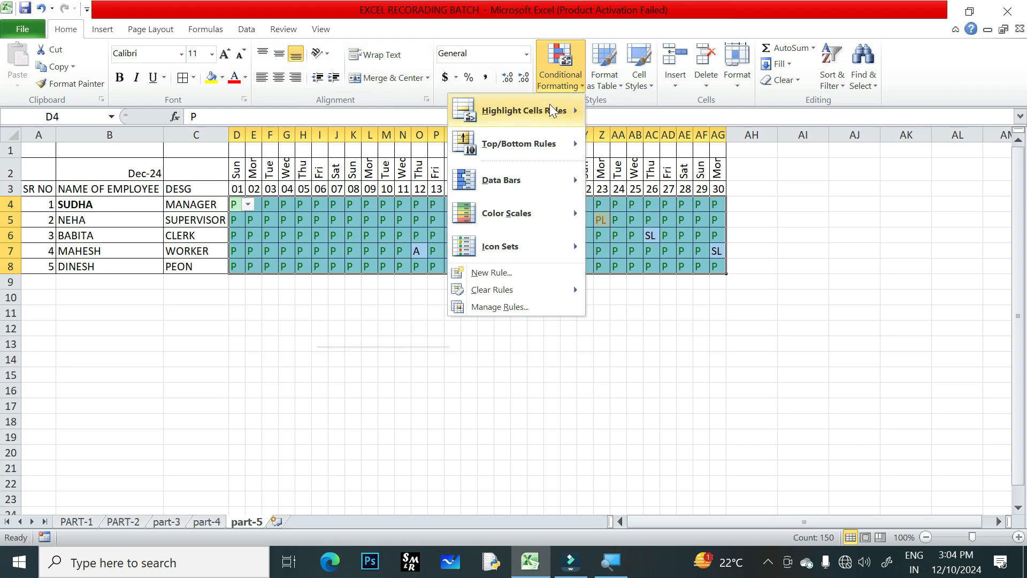
mouse_move(548, 107)
click(374, 210)
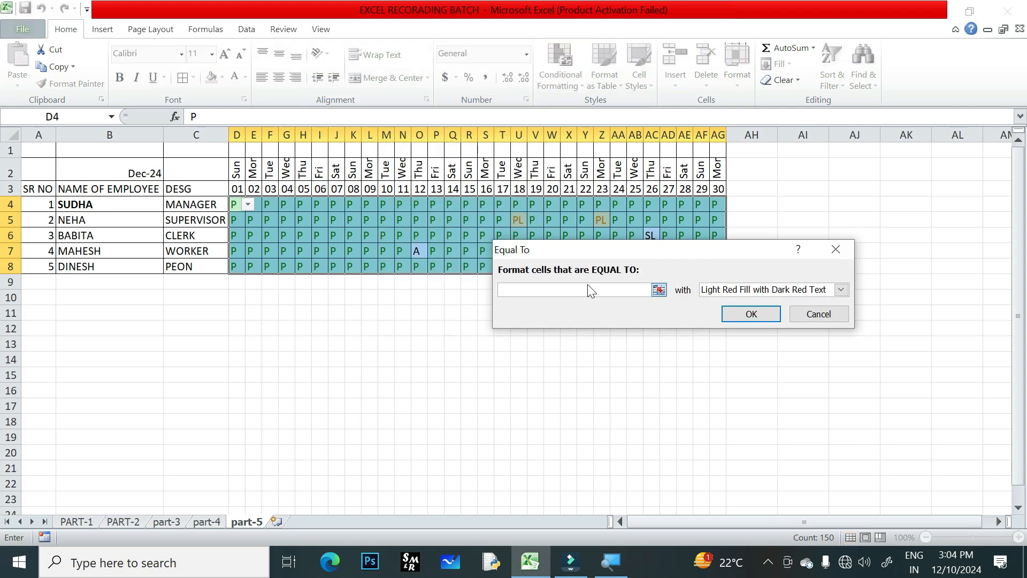
text(SL)
click(841, 290)
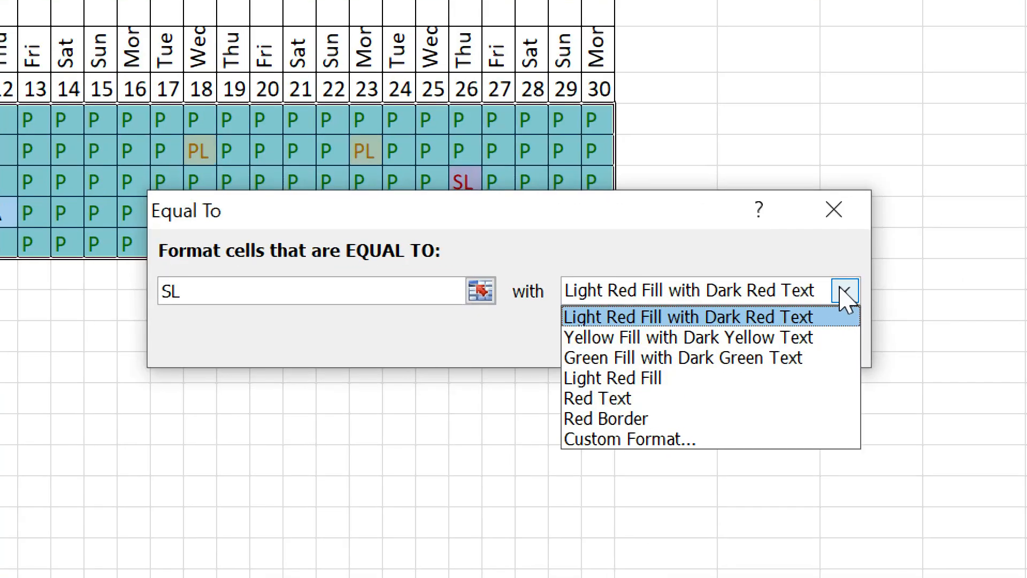
click(657, 440)
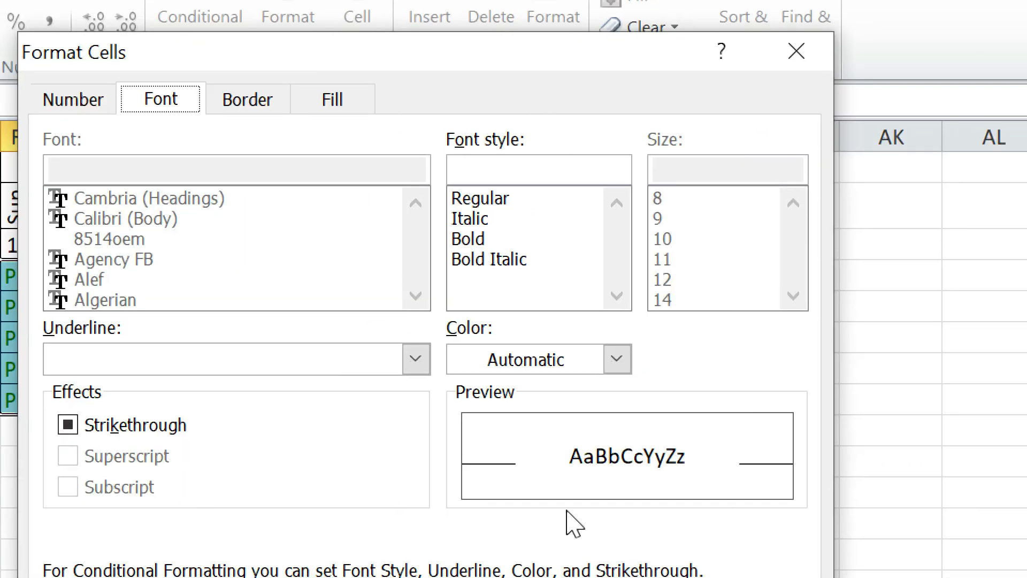
click(617, 359)
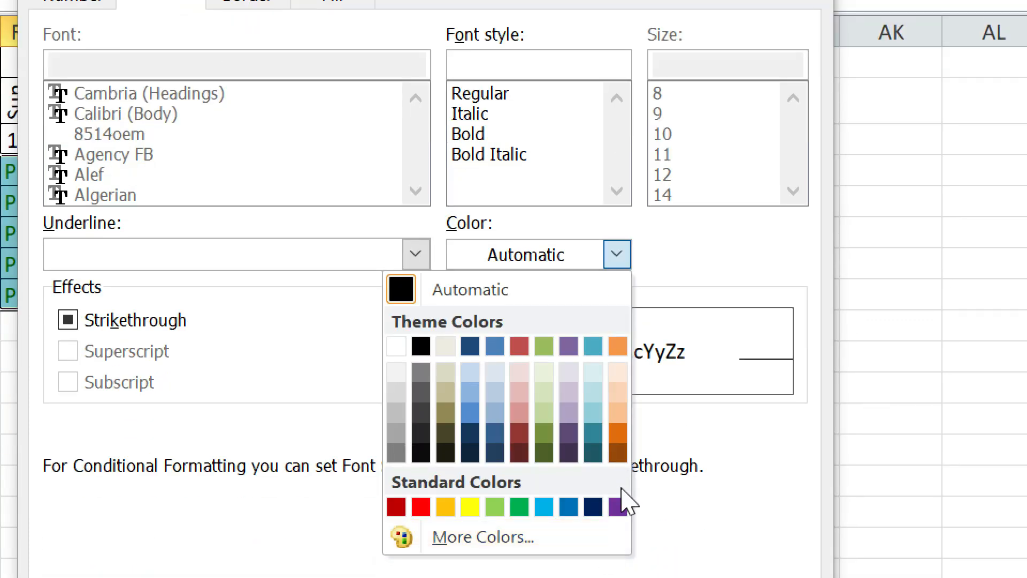
click(617, 504)
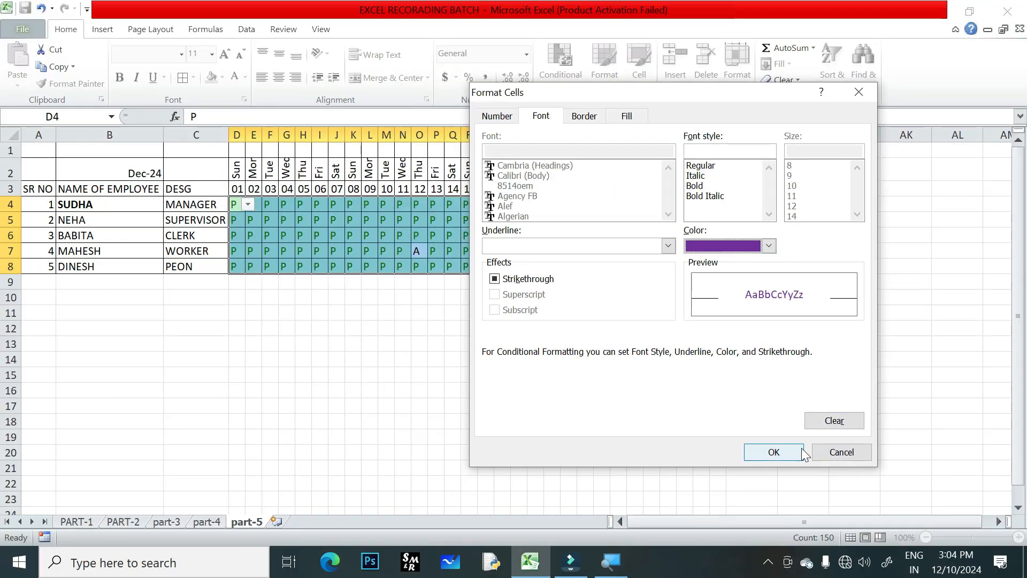
click(775, 452)
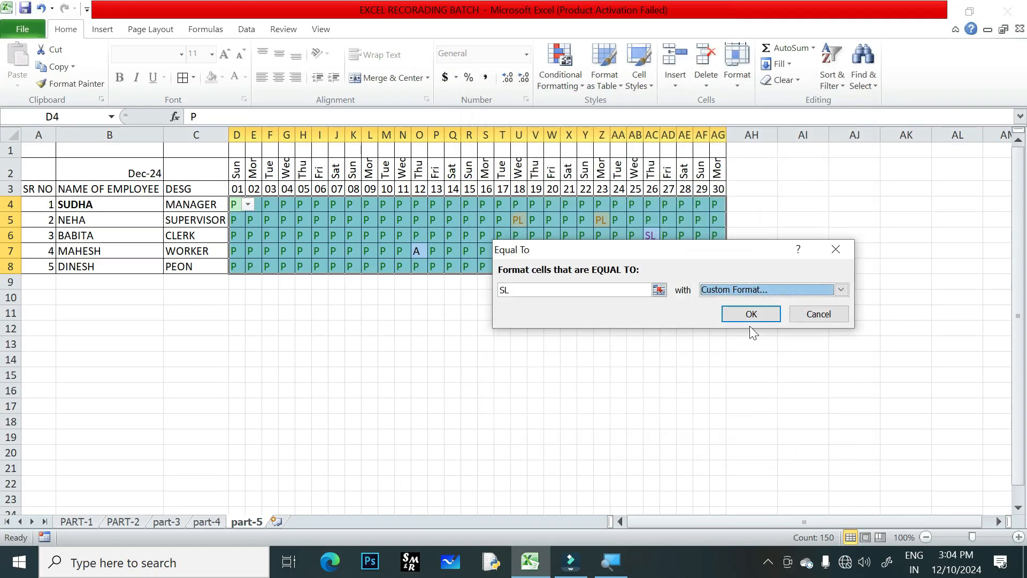
click(752, 315)
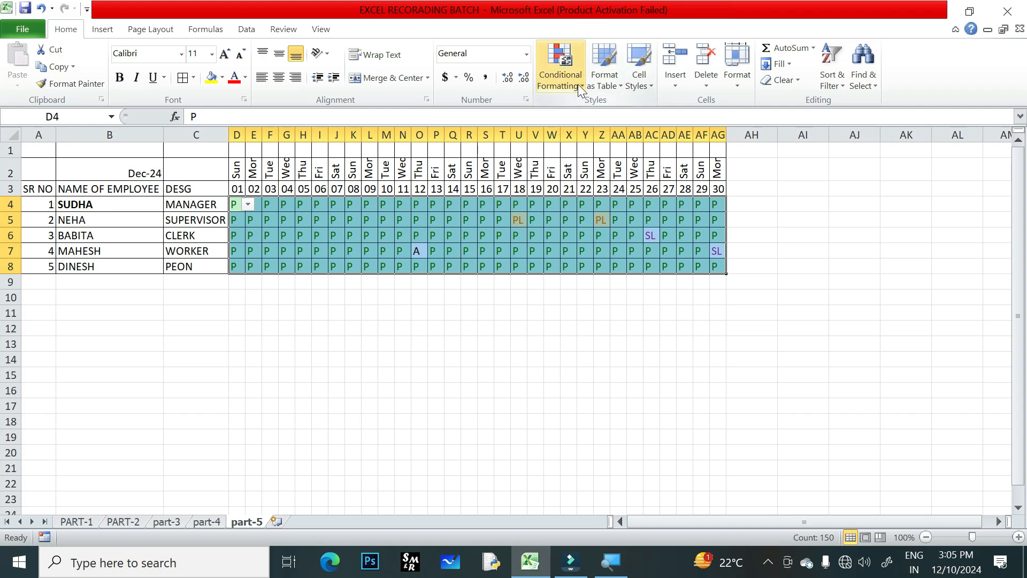
Add an Equal To highlight rule to D4:AG8 that formats A cells with Light Red Fill with Dark Red Text.
click(577, 85)
mouse_move(532, 110)
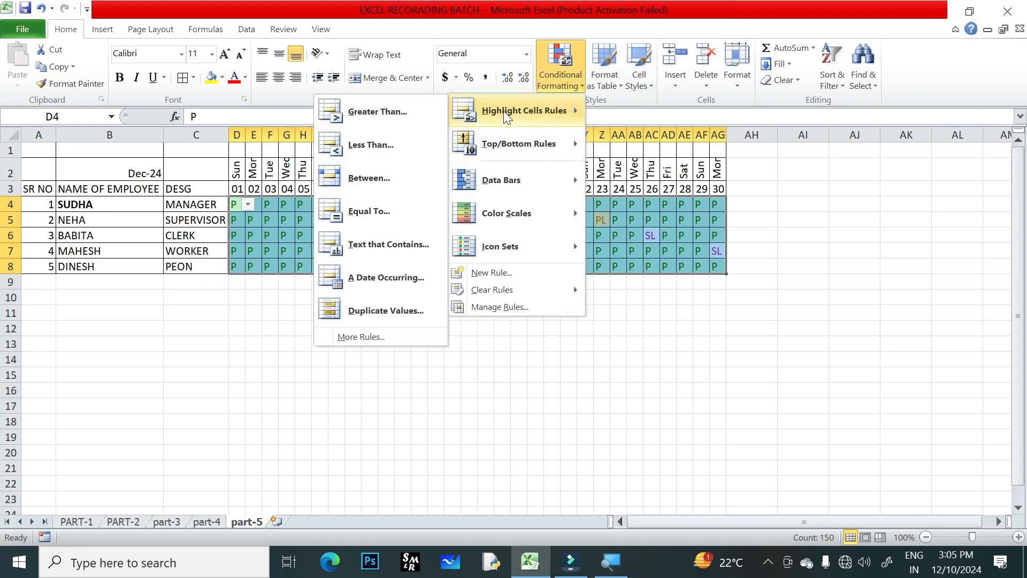
click(393, 206)
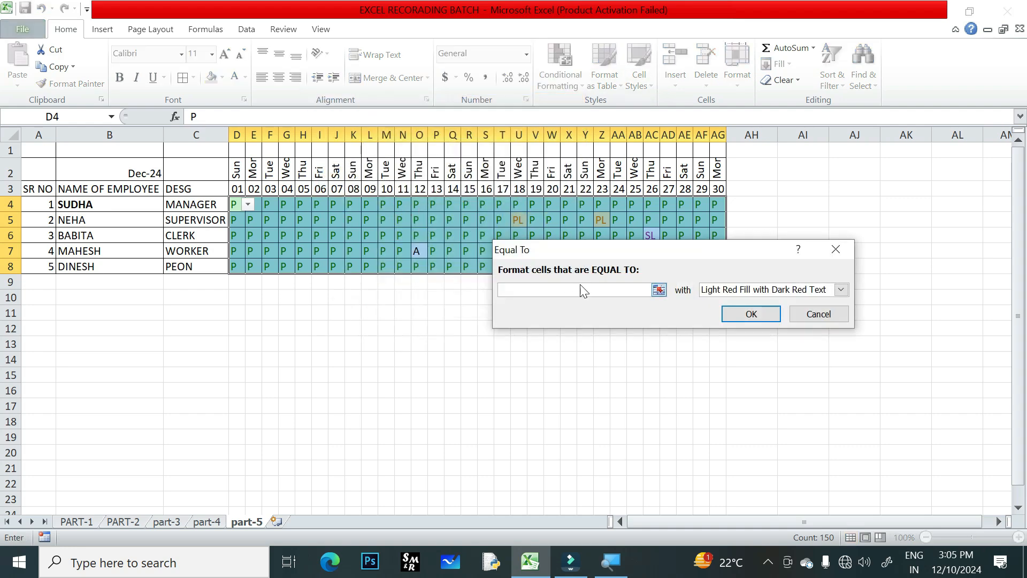
click(842, 290)
click(763, 300)
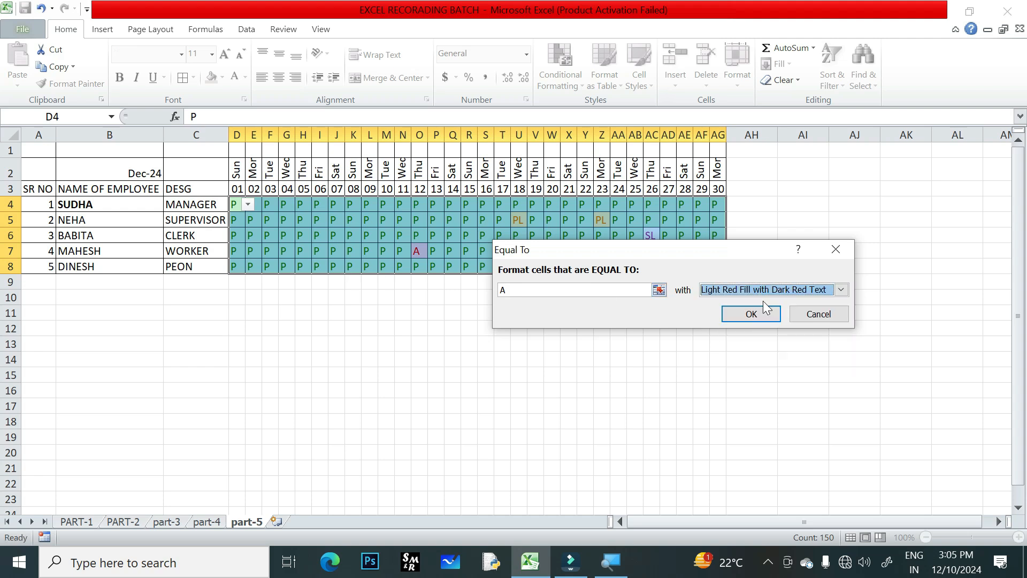
click(752, 314)
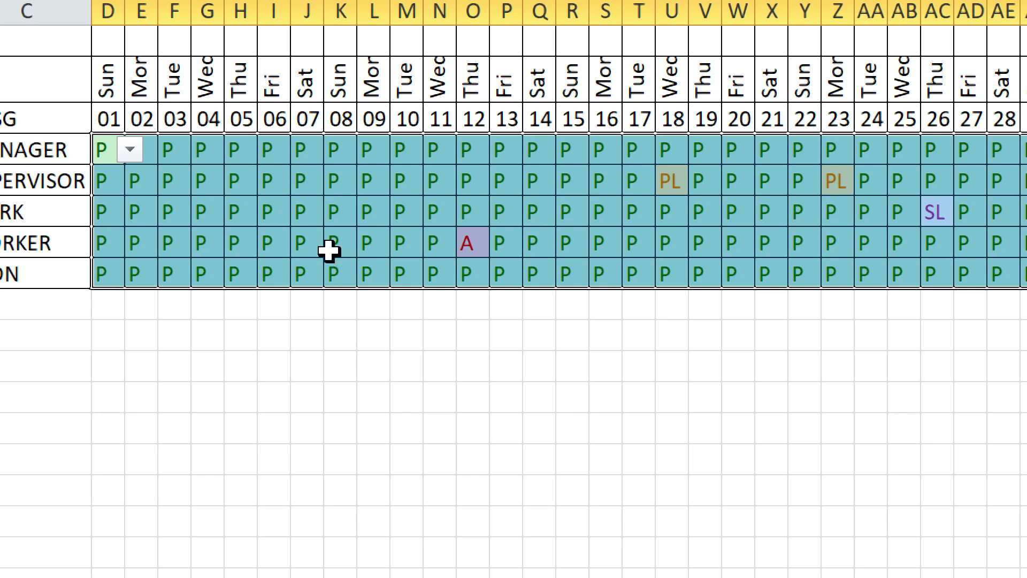
Choose new attendance codes from the cell dropdown lists: A in K7, PL in P5 and SL in W8.
click(353, 251)
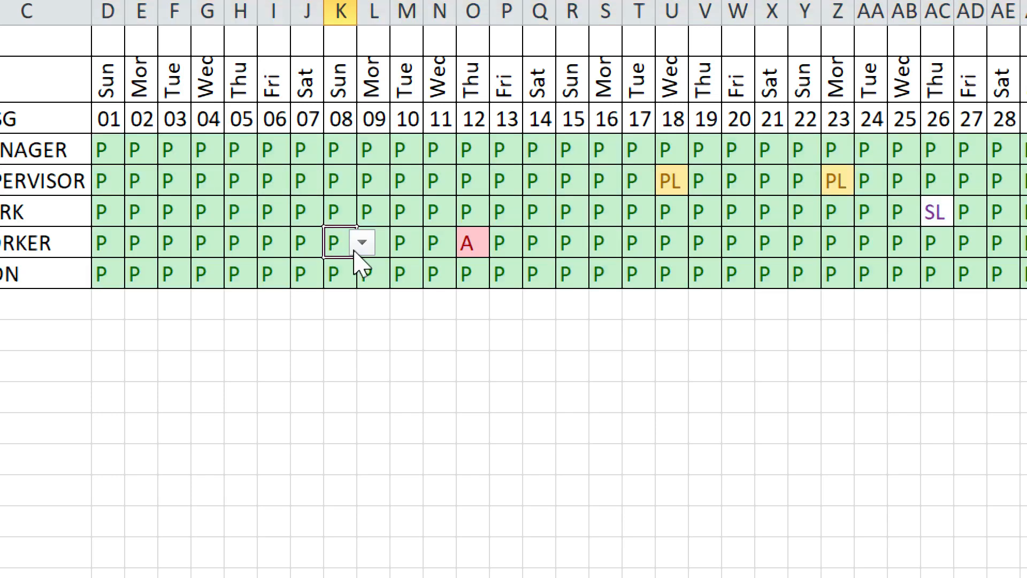
click(362, 245)
click(351, 297)
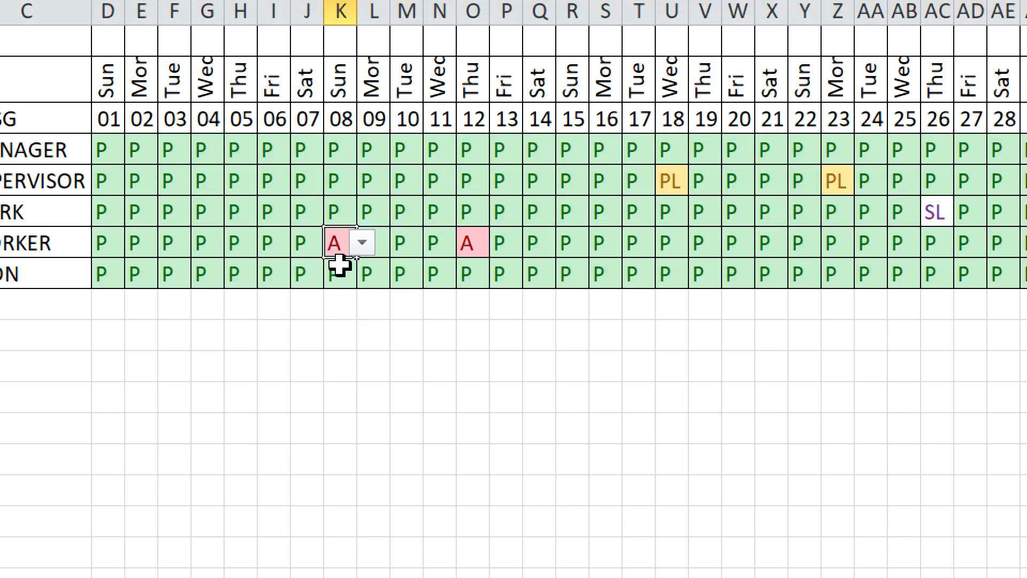
click(508, 185)
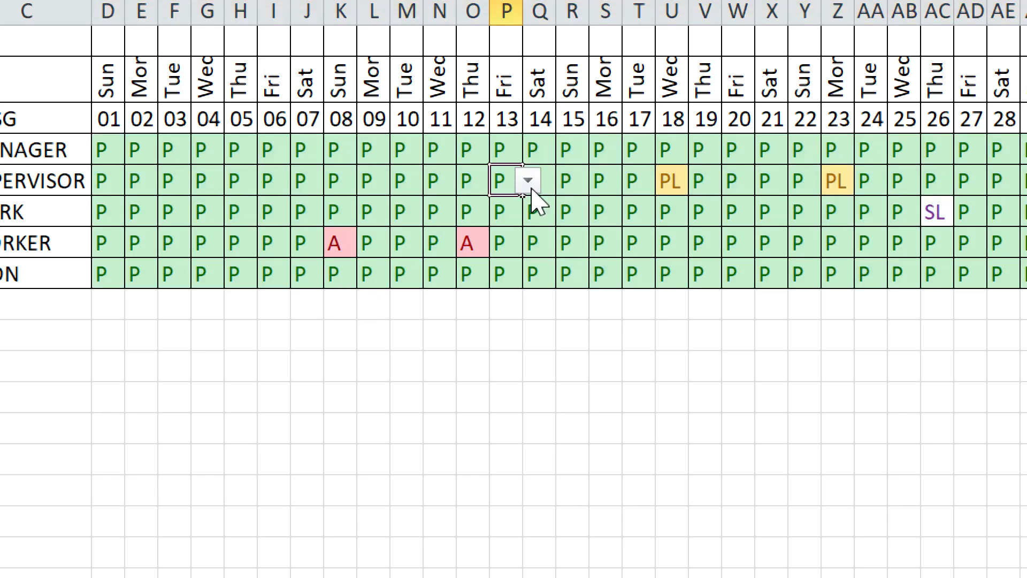
click(528, 182)
click(526, 248)
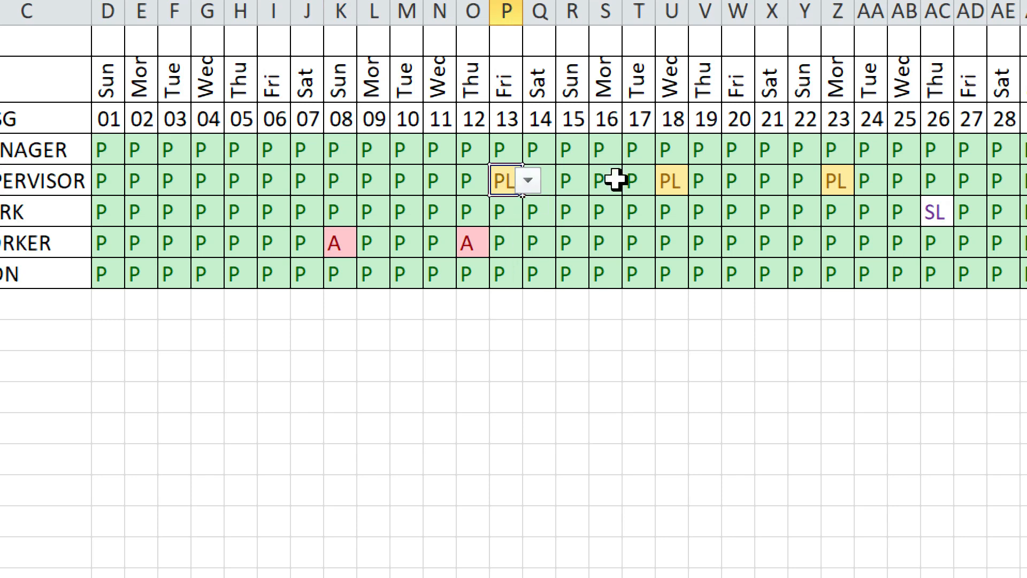
click(728, 276)
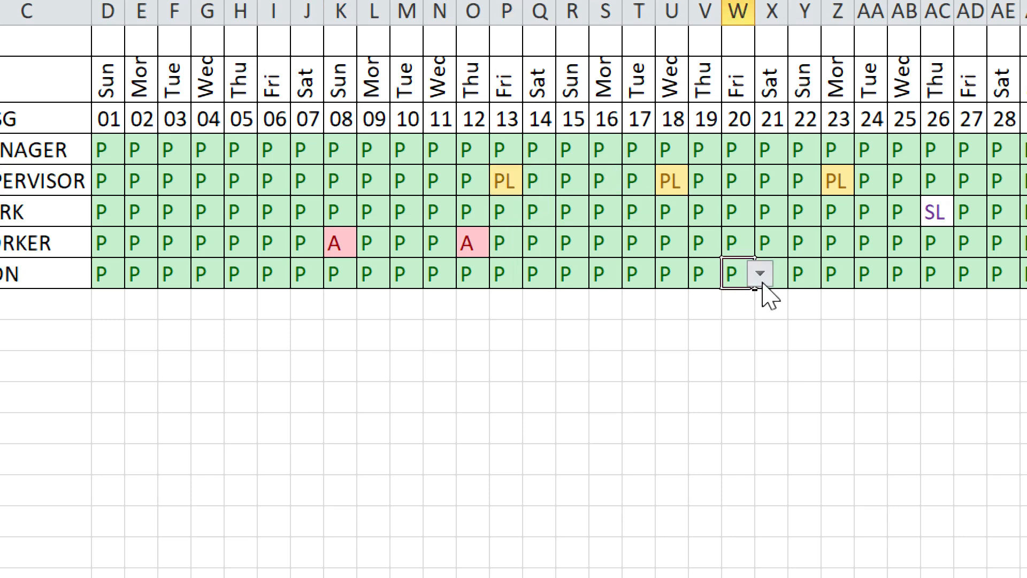
click(760, 274)
click(747, 361)
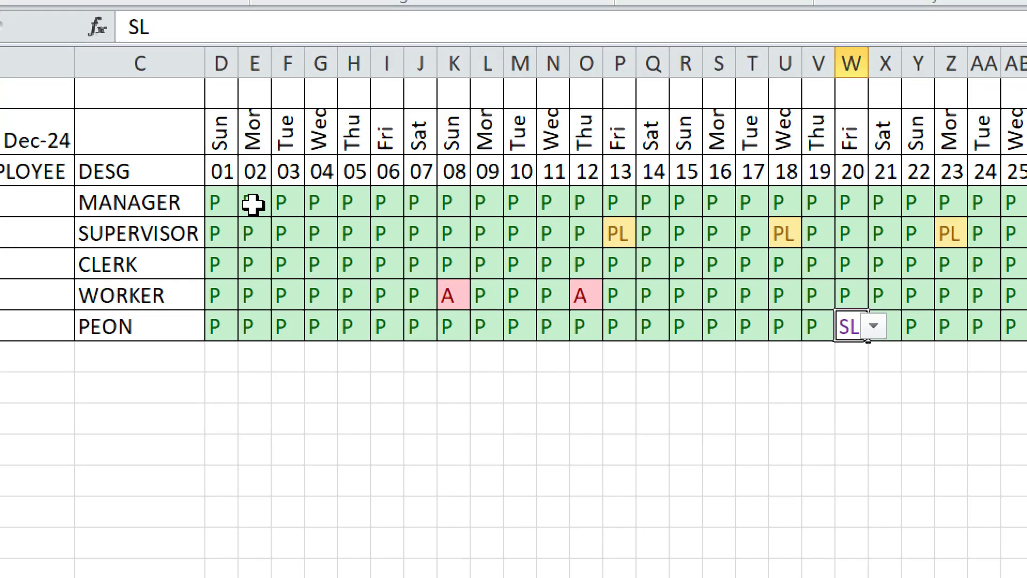
Try to enter W.OFF directly in D4 and cancel the entry.
click(235, 204)
drag(220, 200, 224, 327)
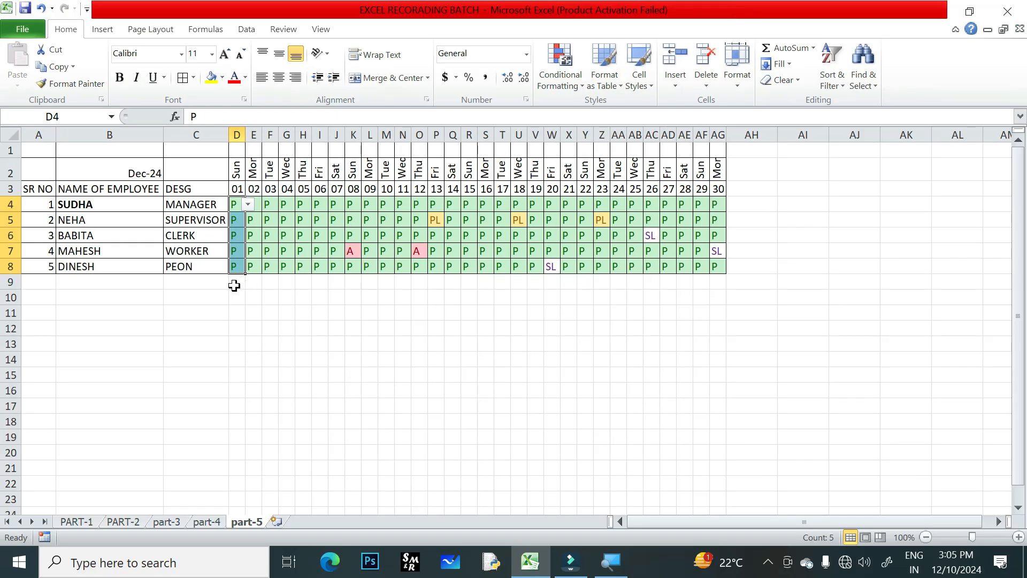
click(231, 205)
text(W.OFF)
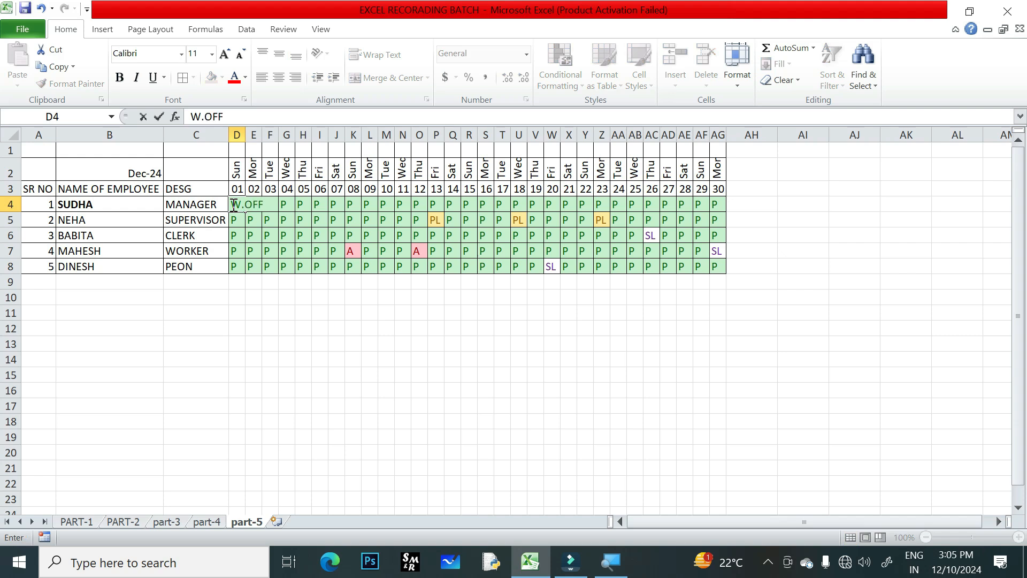
key(Return)
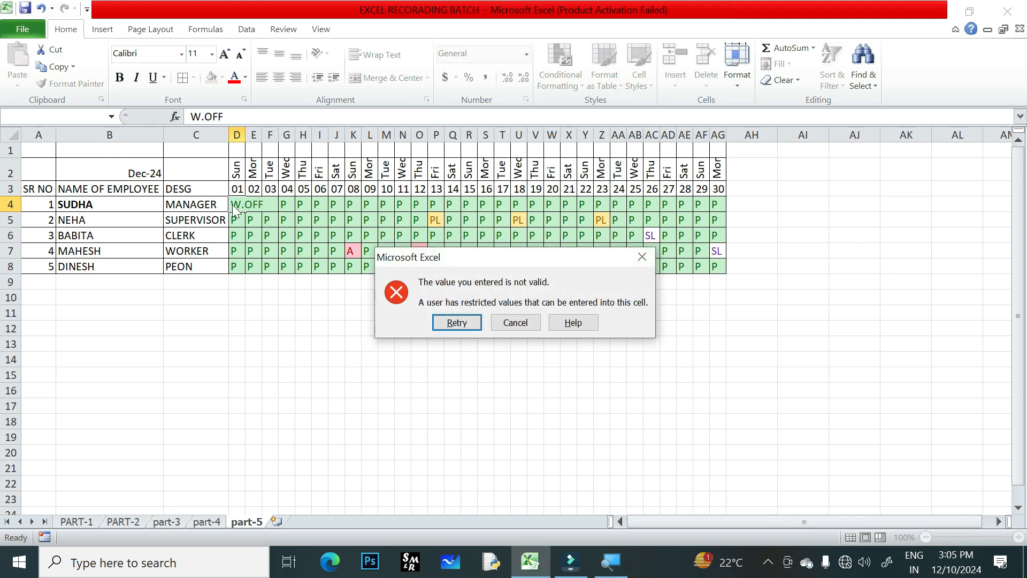
click(517, 322)
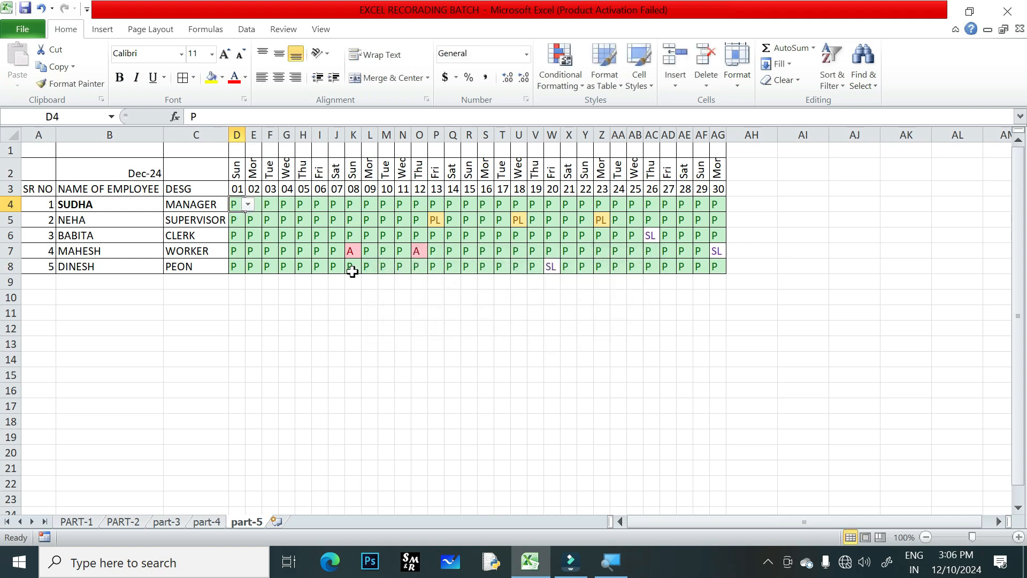
Add W.OFF to the data validation list source of D4:AG8 and choose W.OFF in D4.
drag(234, 205, 718, 260)
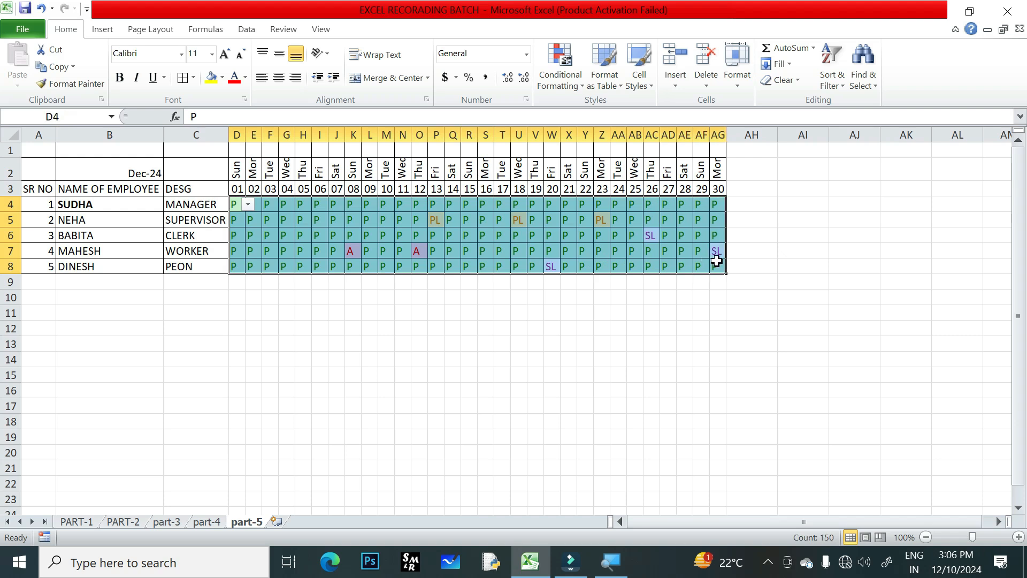
click(246, 30)
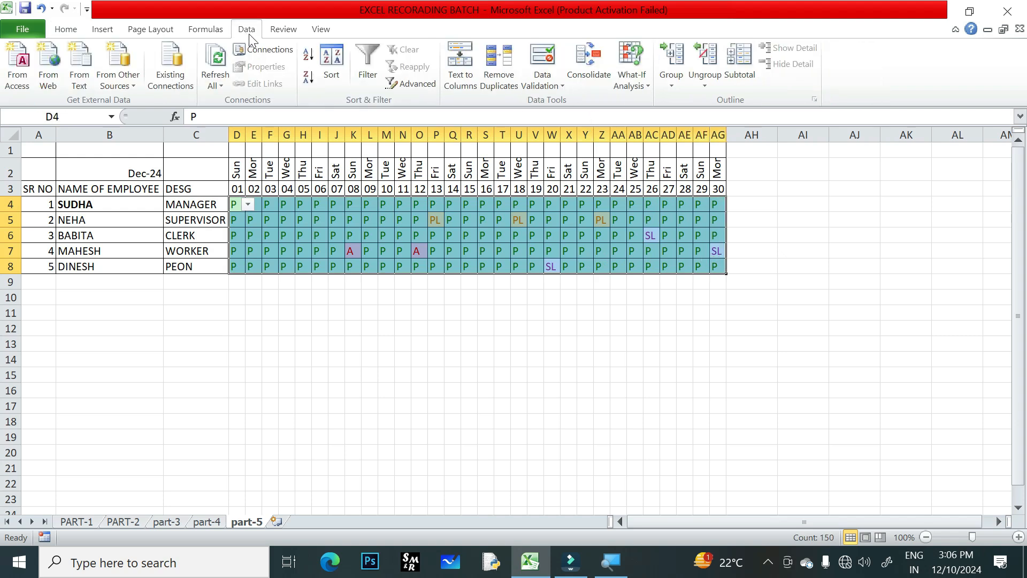
click(552, 86)
click(492, 103)
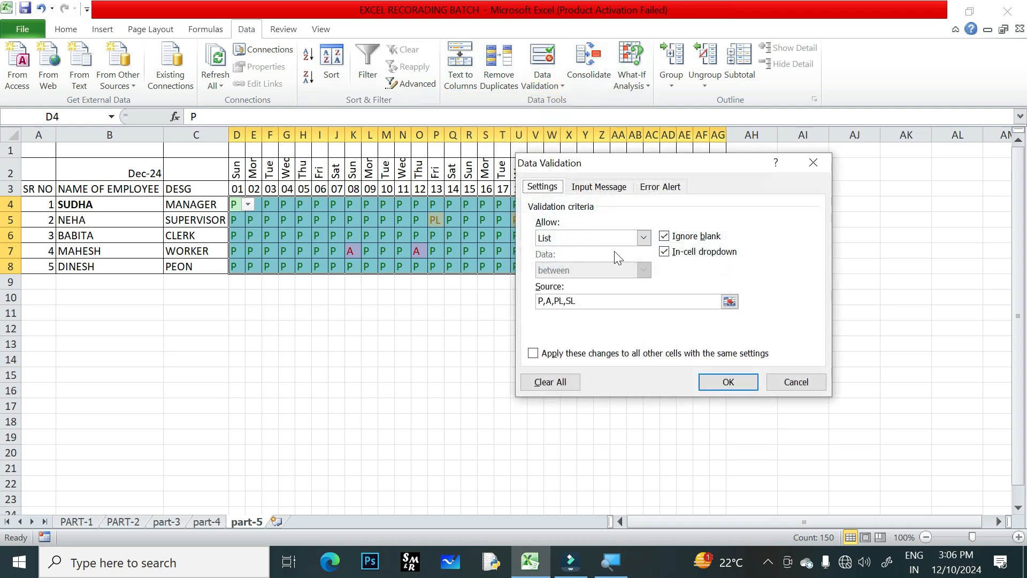
click(591, 305)
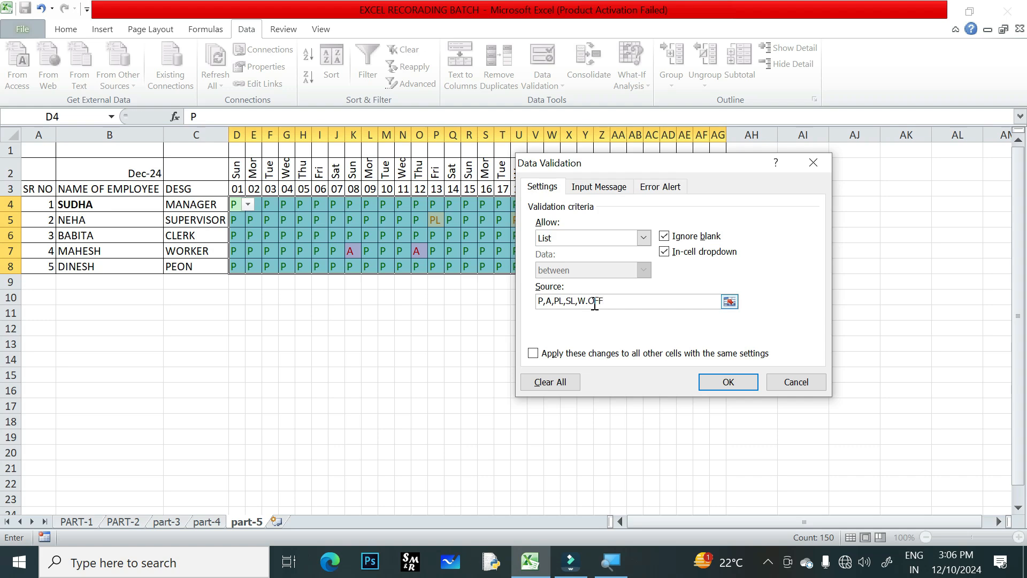
click(728, 381)
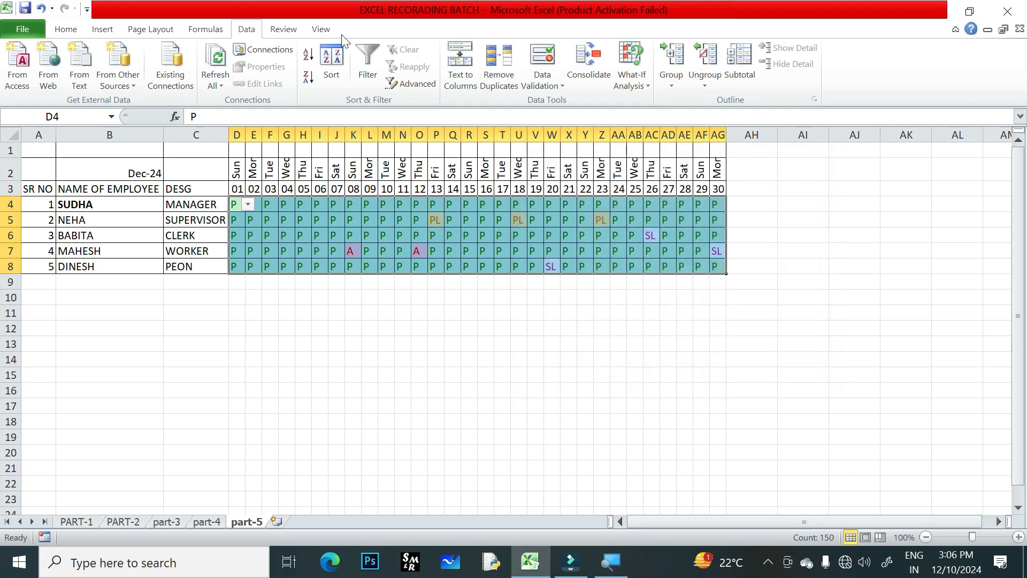
click(249, 204)
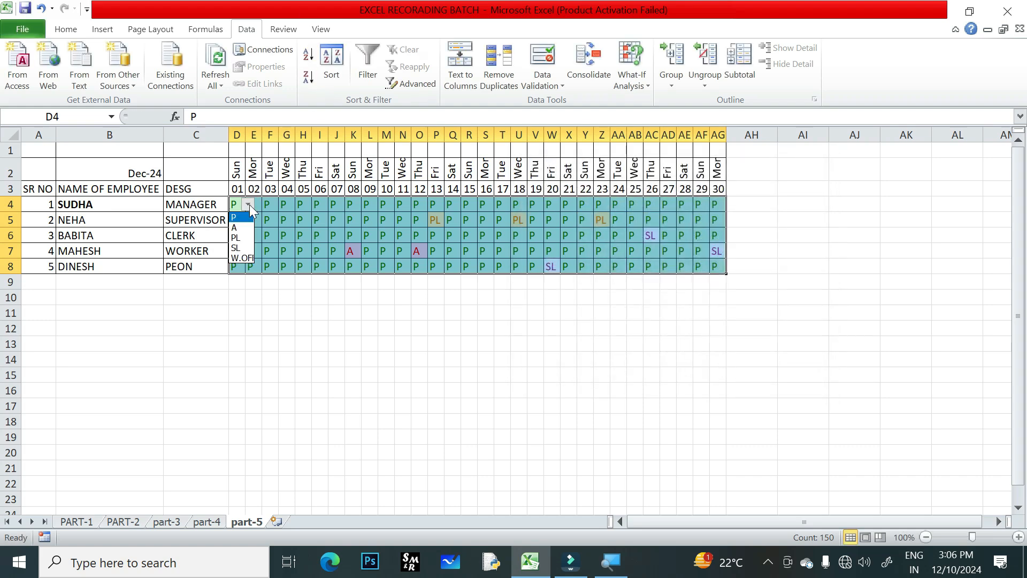
click(246, 259)
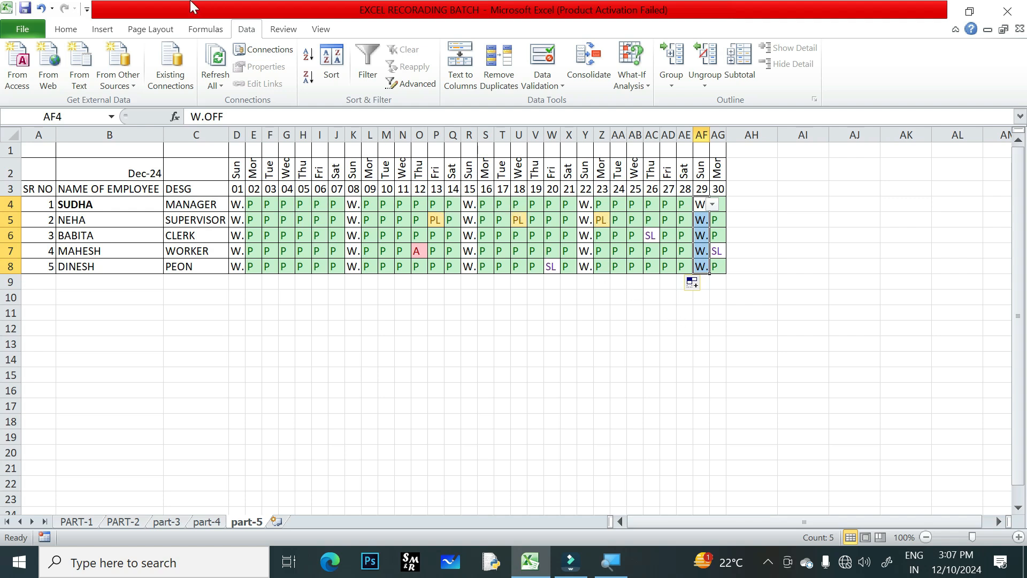
Start a new formula-based conditional formatting rule for D2:AG8 with the formula =$D$2="SUN".
drag(240, 167, 240, 263)
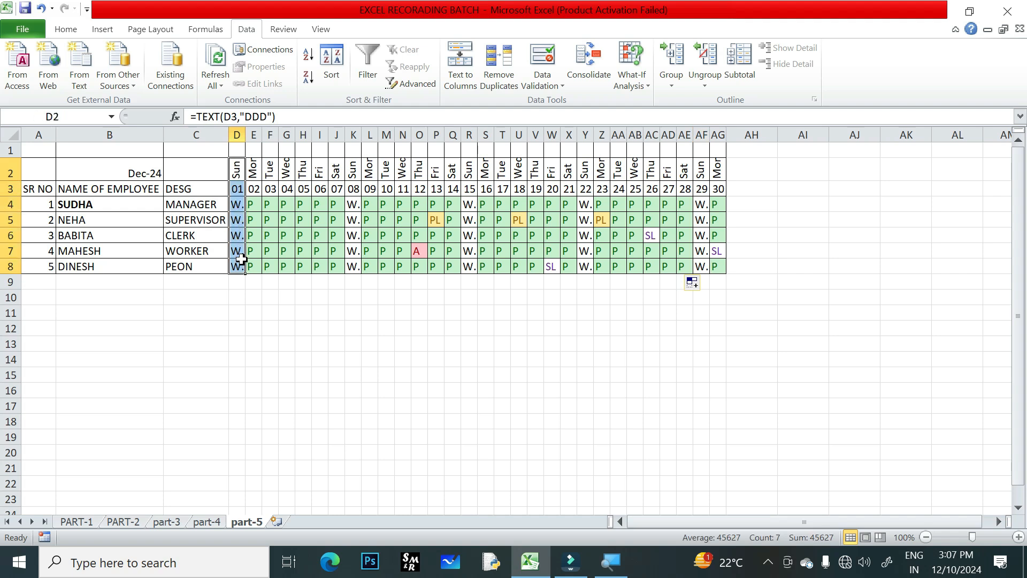
click(413, 296)
drag(239, 179, 717, 270)
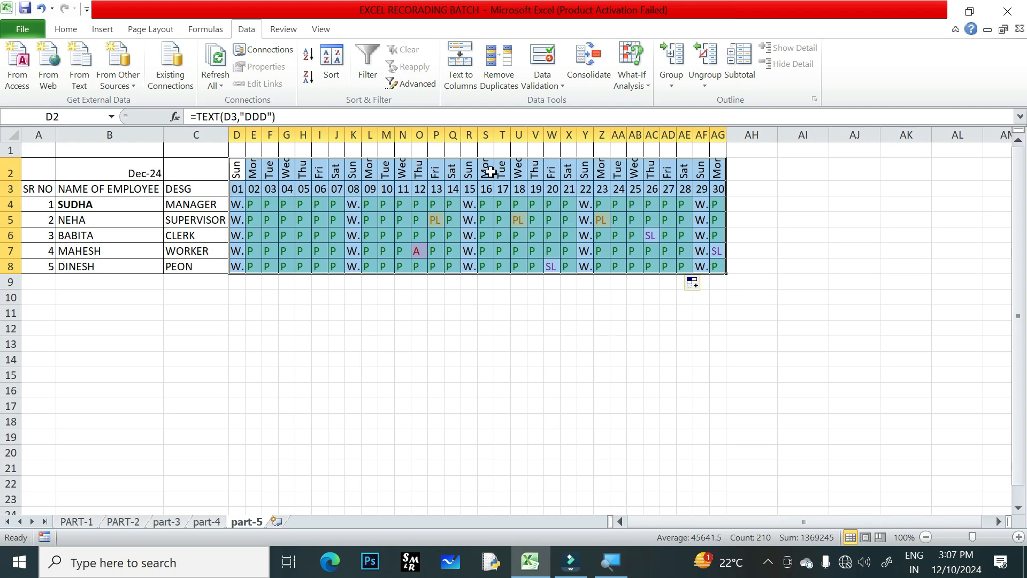
click(65, 28)
click(557, 82)
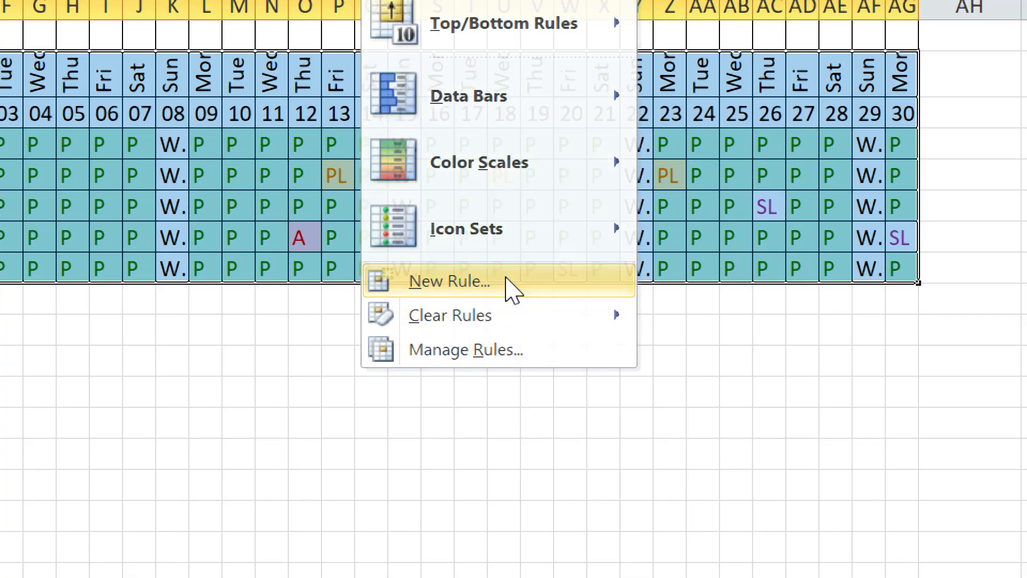
click(507, 280)
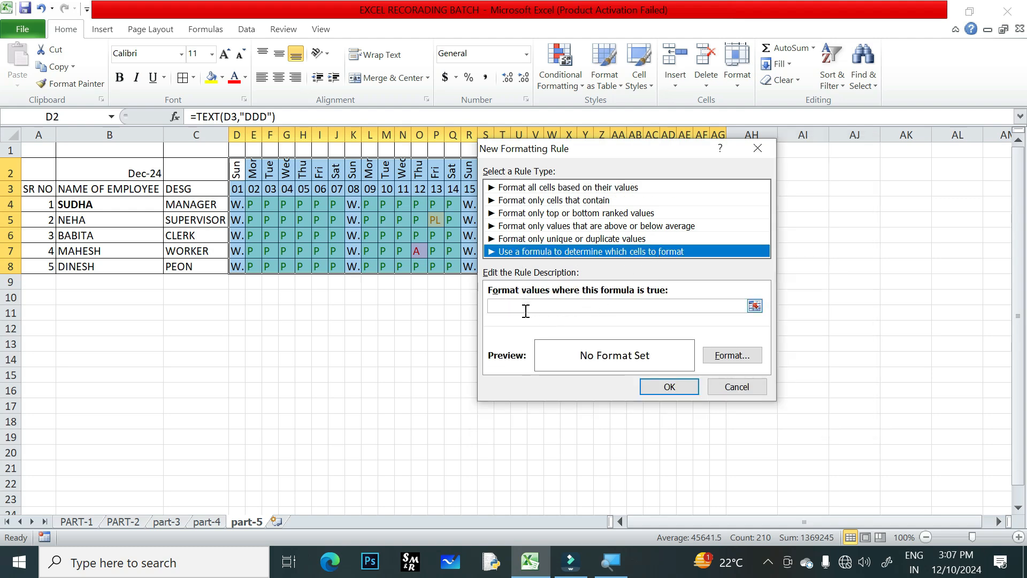
click(522, 308)
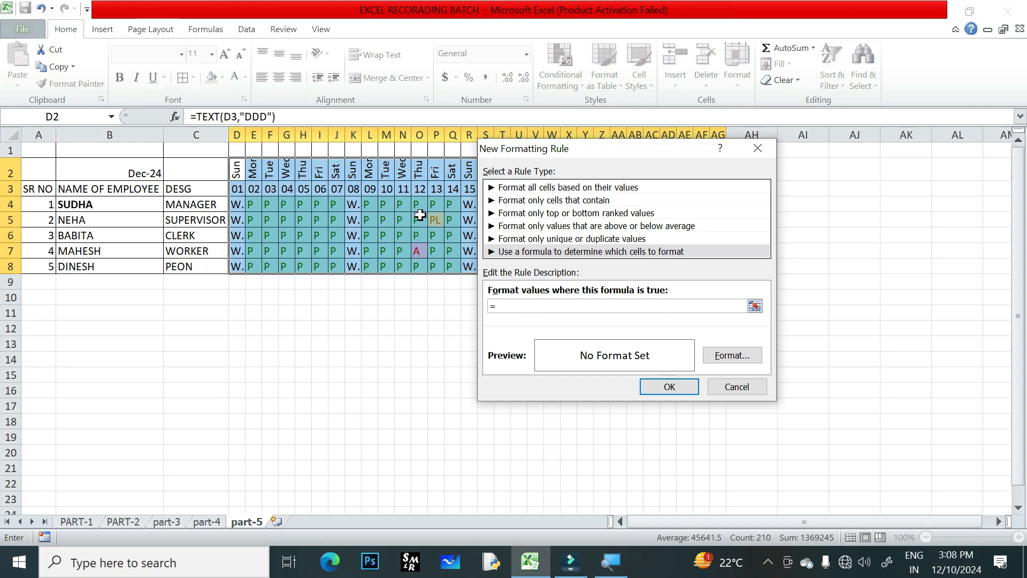
click(238, 171)
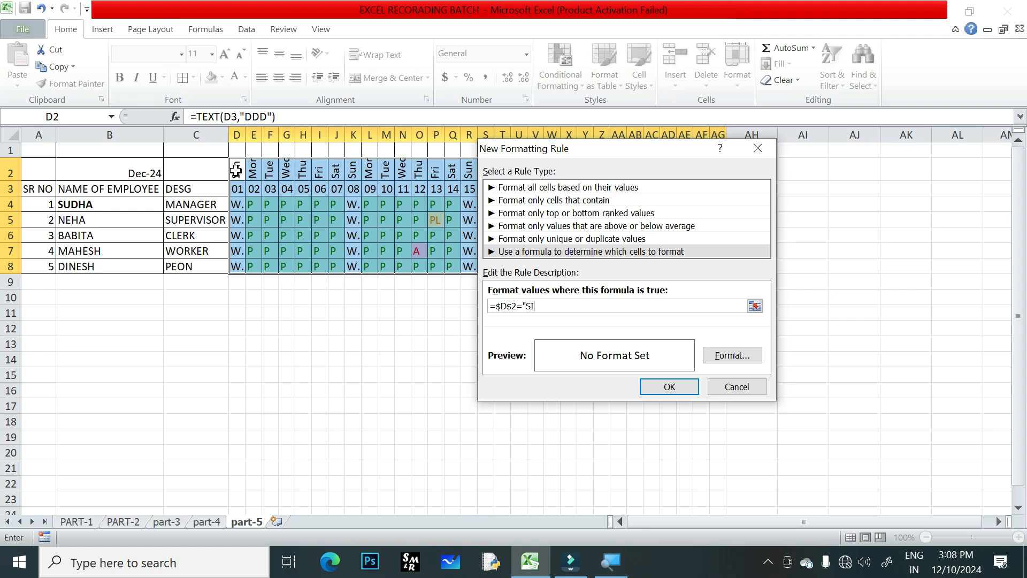
text(="SUM)
Set the format of the new Sunday rule to a solid red fill.
click(731, 357)
click(626, 117)
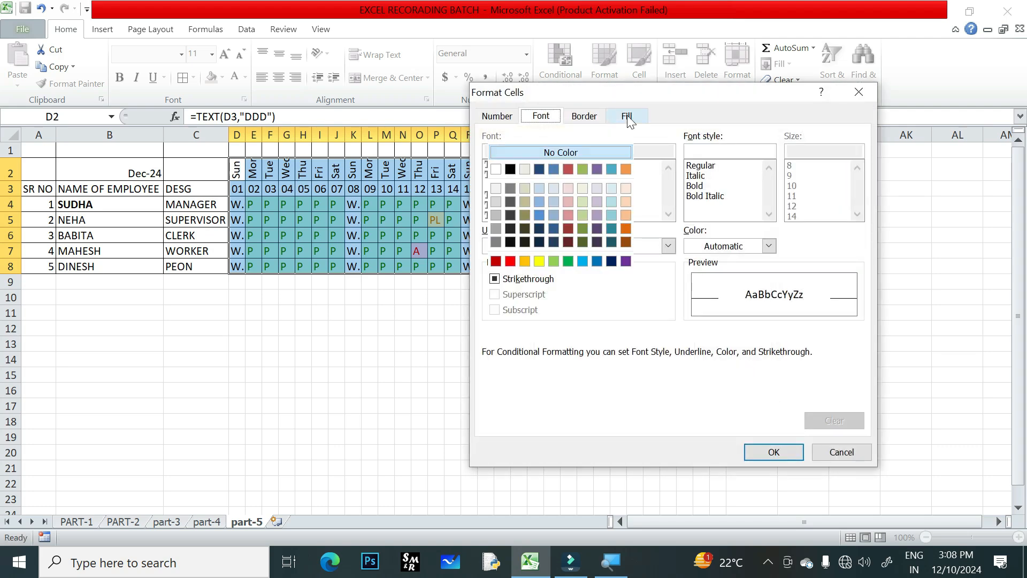
click(511, 261)
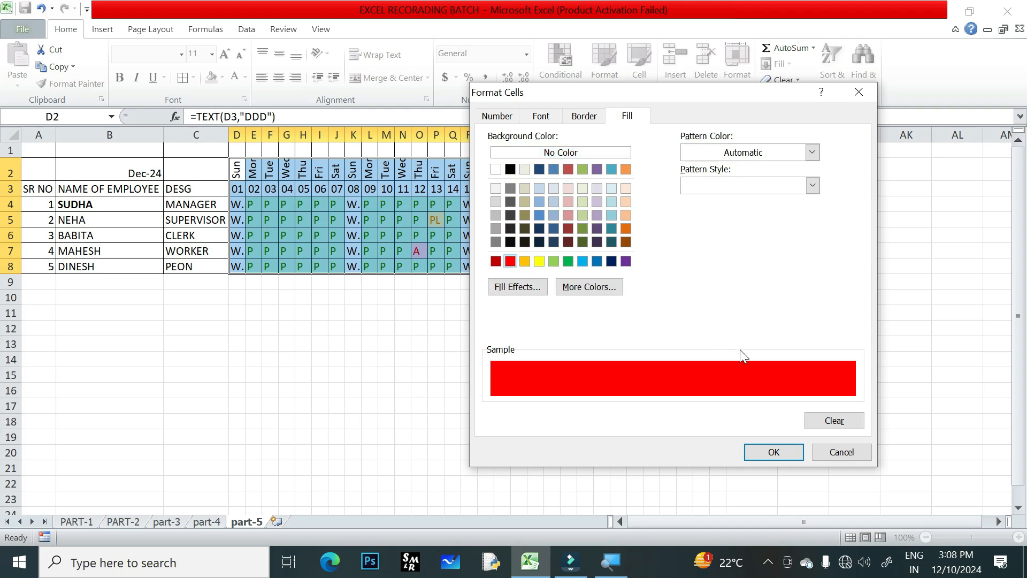
click(786, 456)
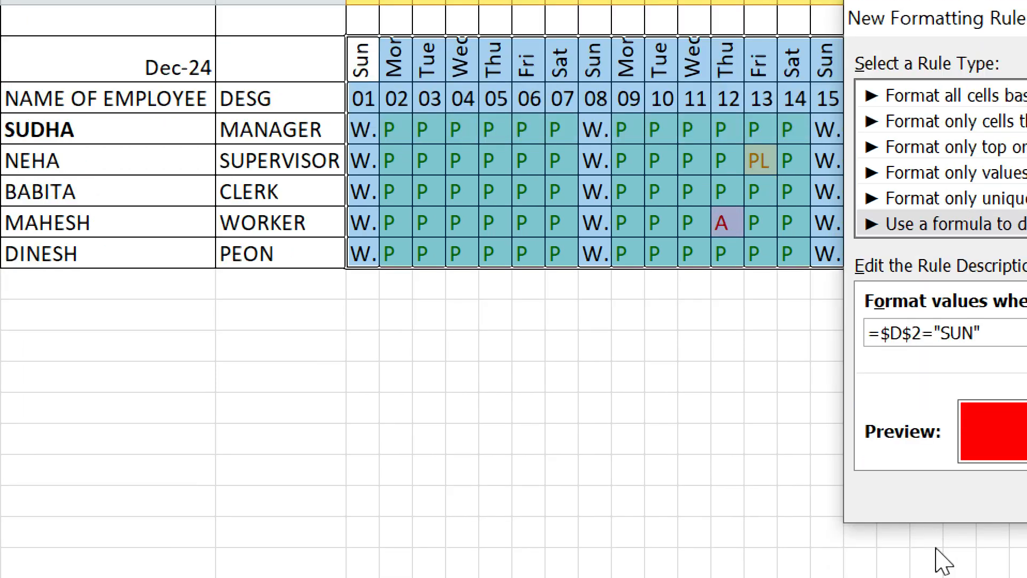
Change the rule's formula to =D$2="SUN" so the column reference is relative, and apply the rule.
click(888, 336)
key(BackSpace)
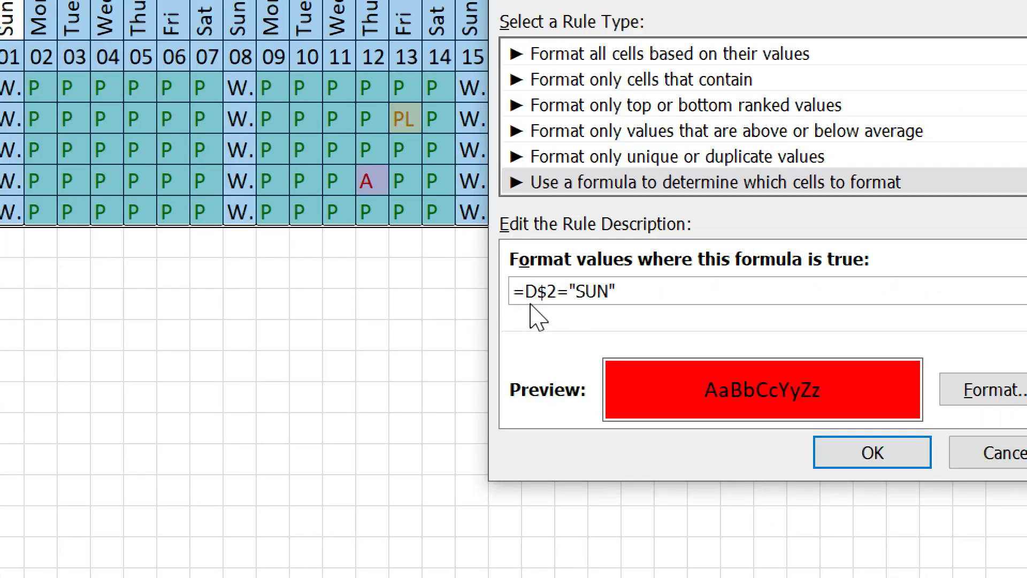
click(864, 452)
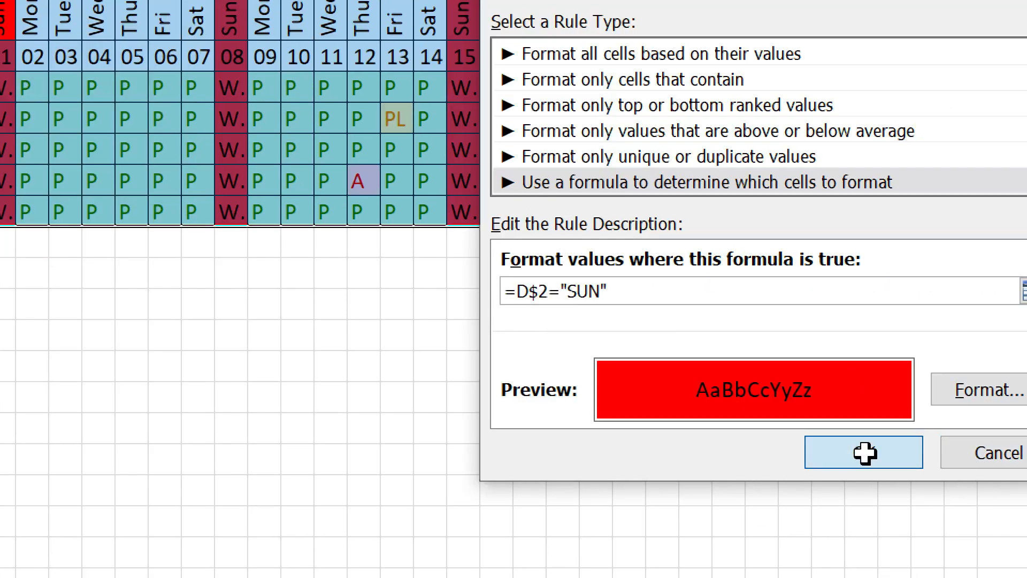